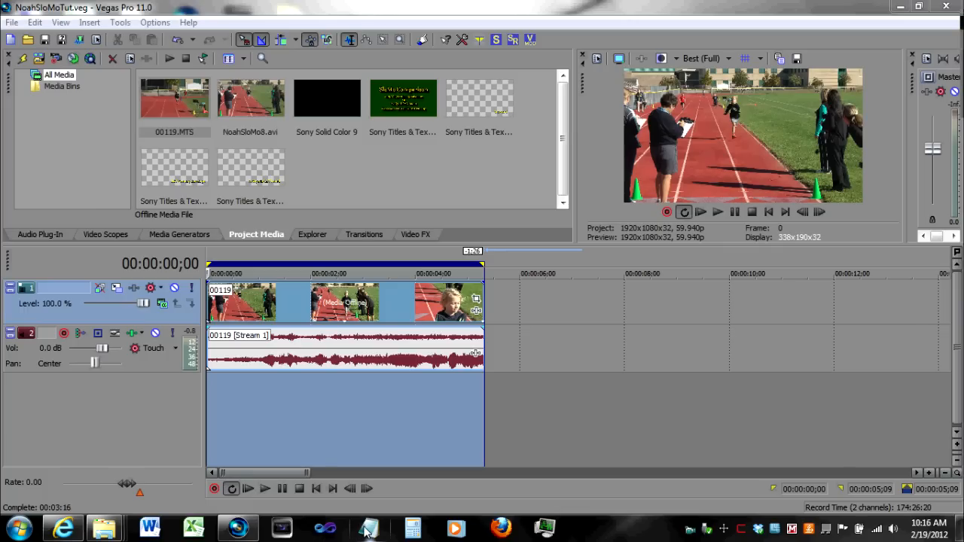
mouse_move(106, 535)
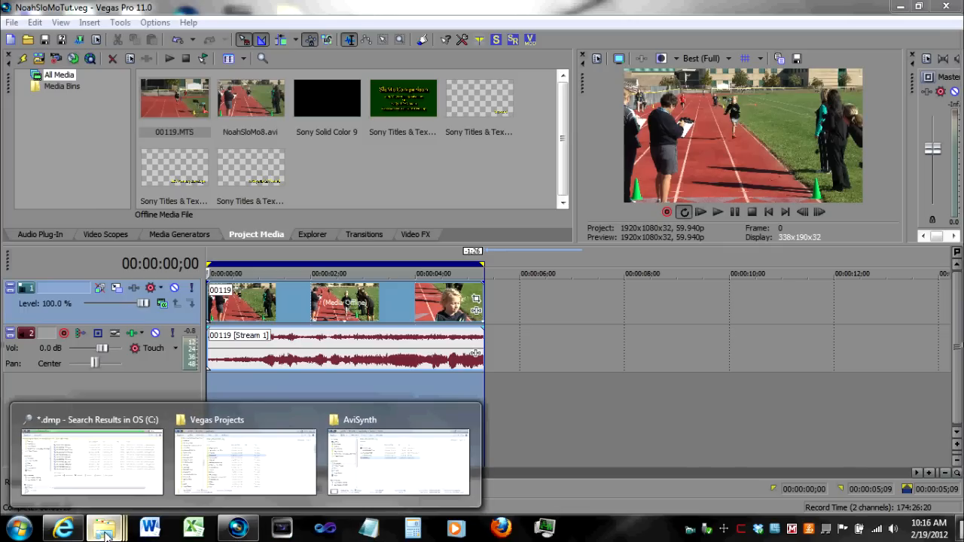
mouse_move(248, 461)
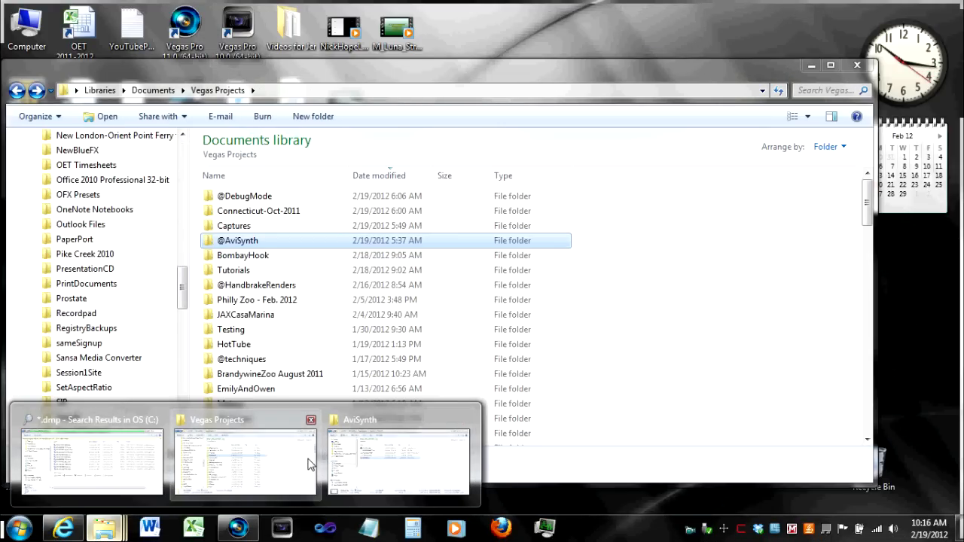
click(309, 463)
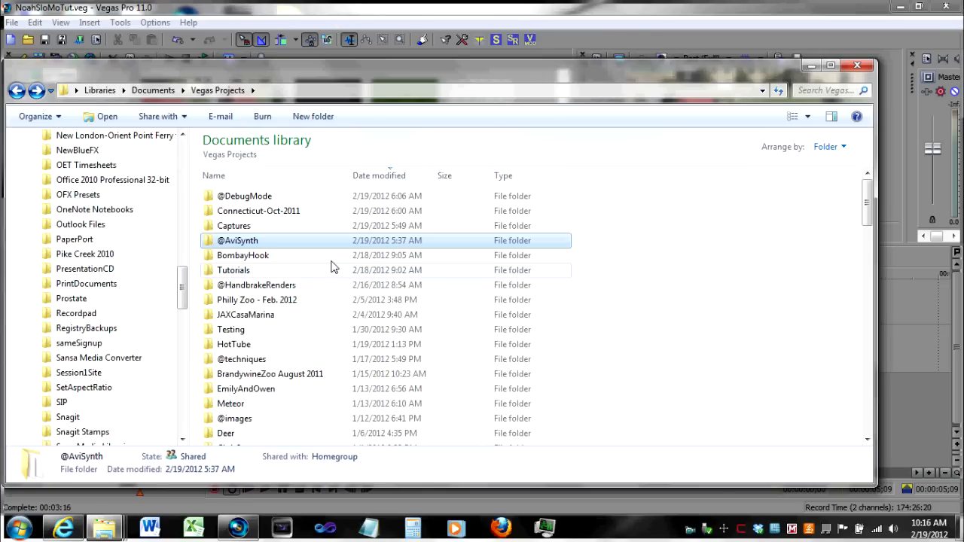
mouse_move(319, 254)
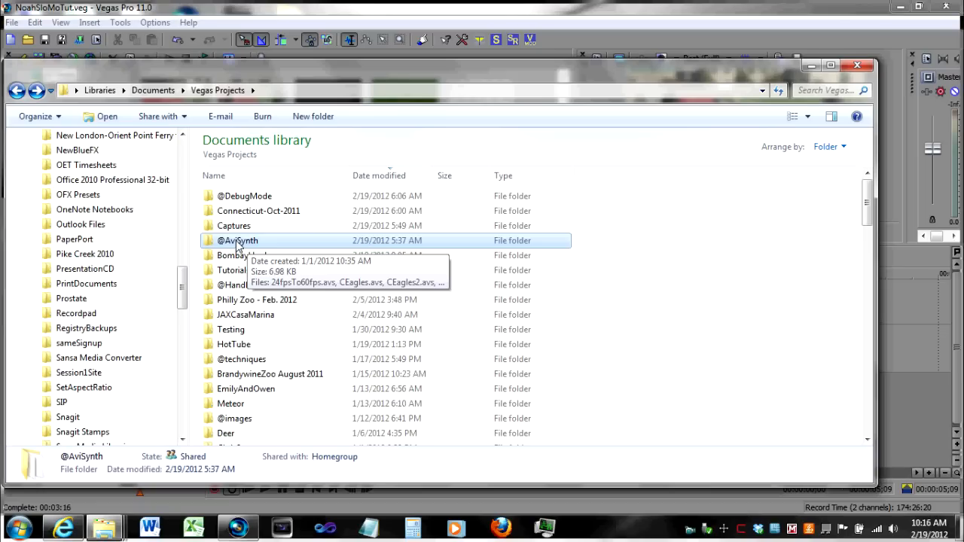
double_click(238, 242)
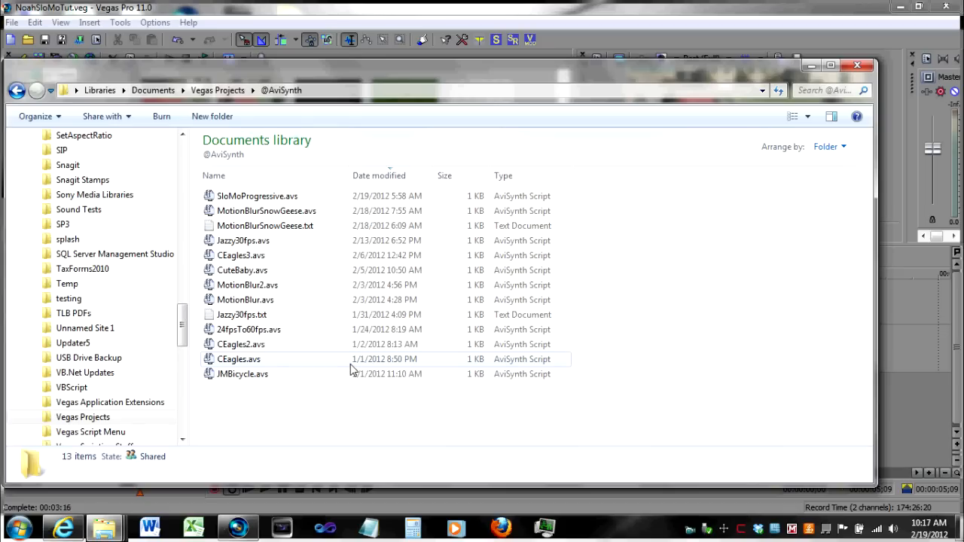
double_click(246, 197)
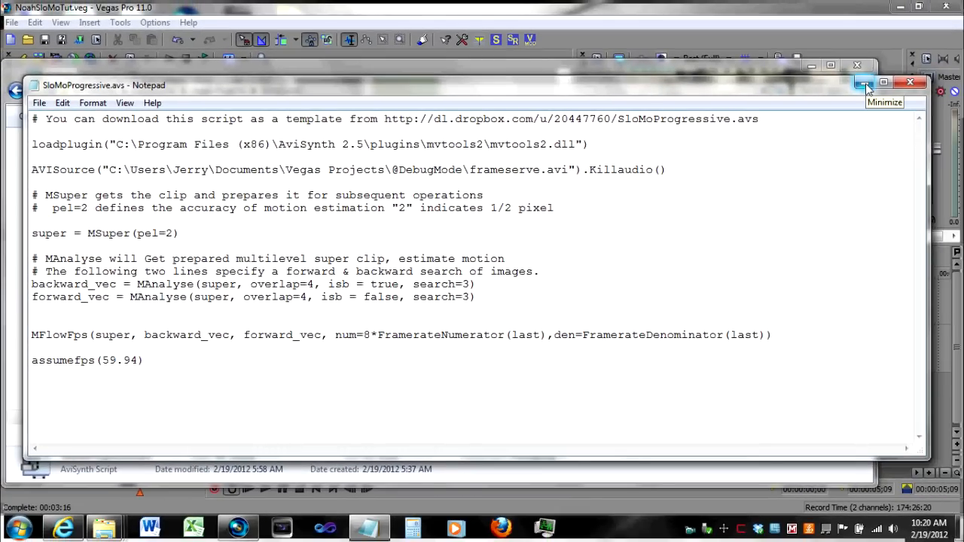
- Minimize the script and folder windows, start Render As, and choose the DebugMode FrameServer (*.avi) Project Default template
click(864, 85)
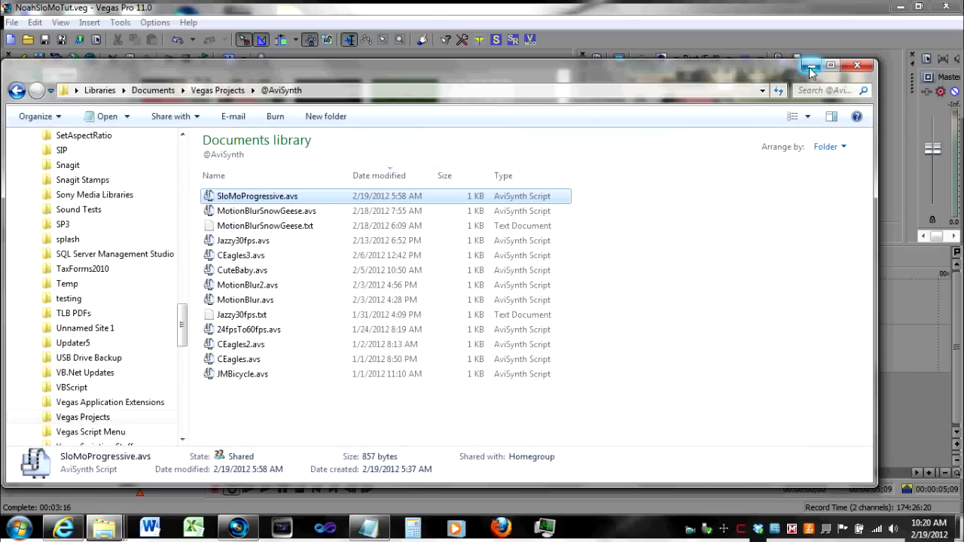
click(810, 67)
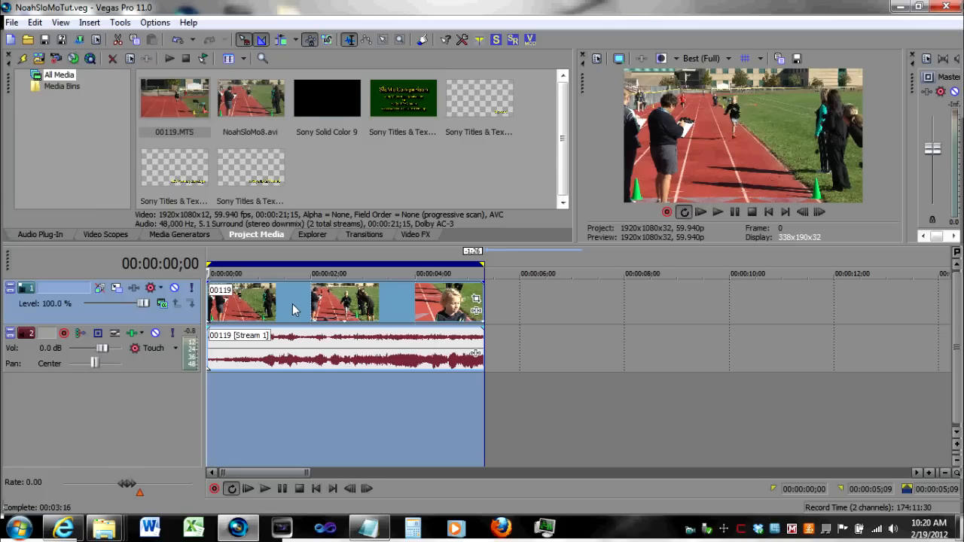
click(12, 22)
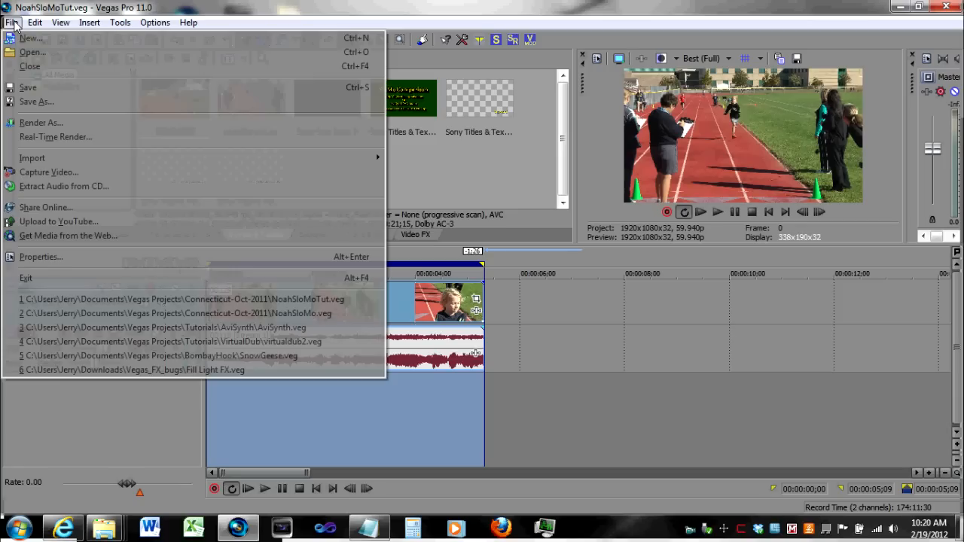
click(31, 123)
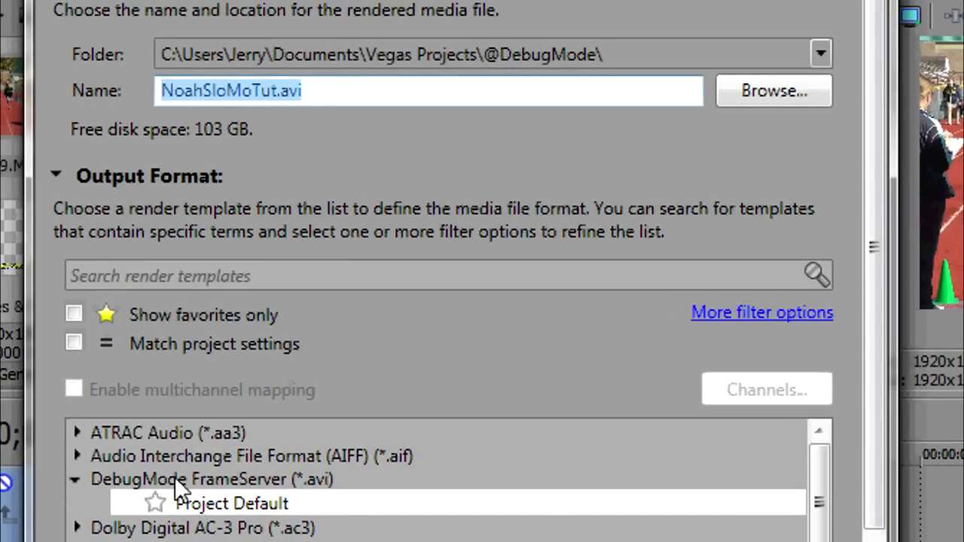
click(153, 477)
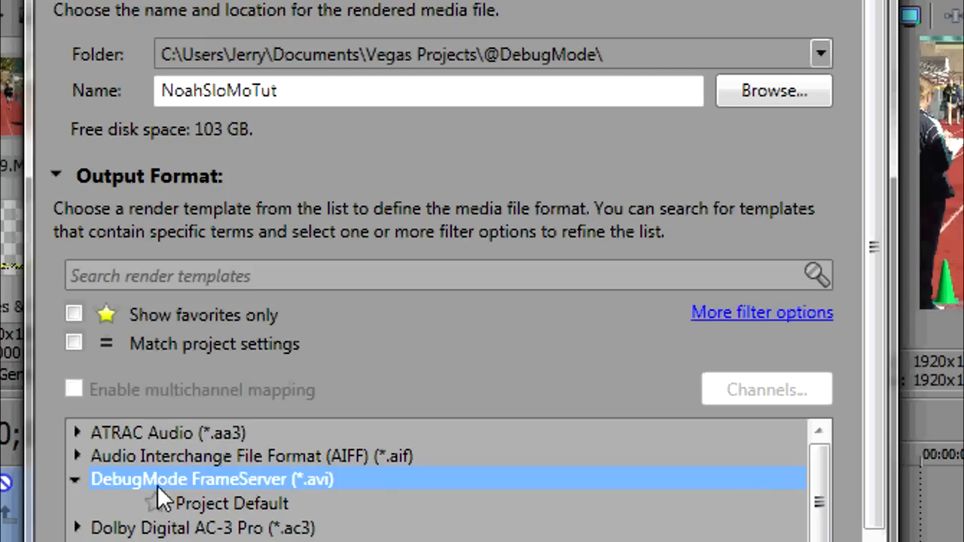
click(212, 518)
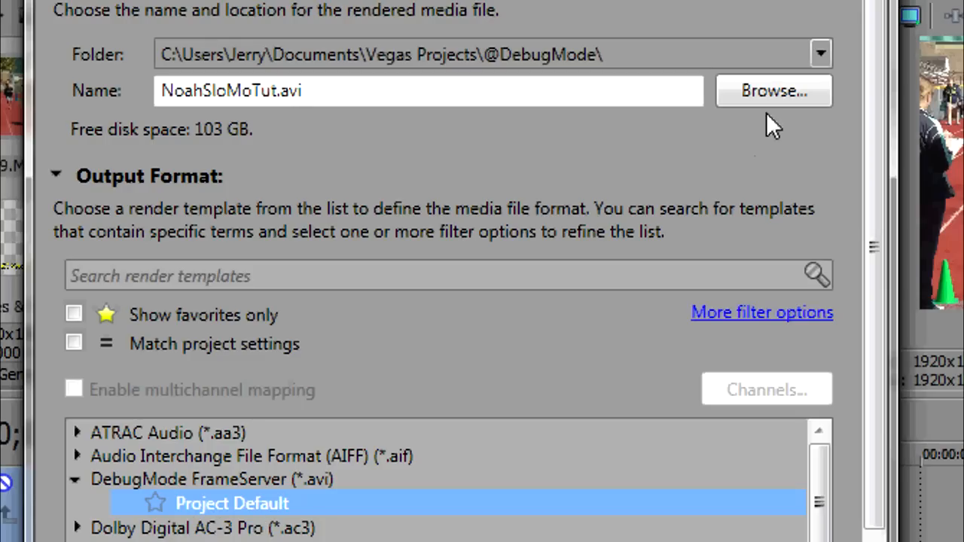
click(764, 88)
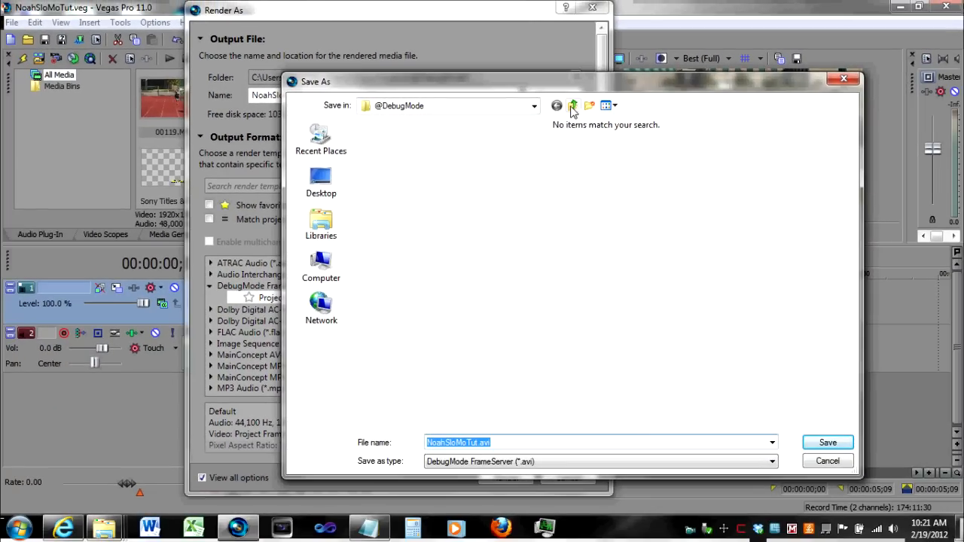
click(612, 106)
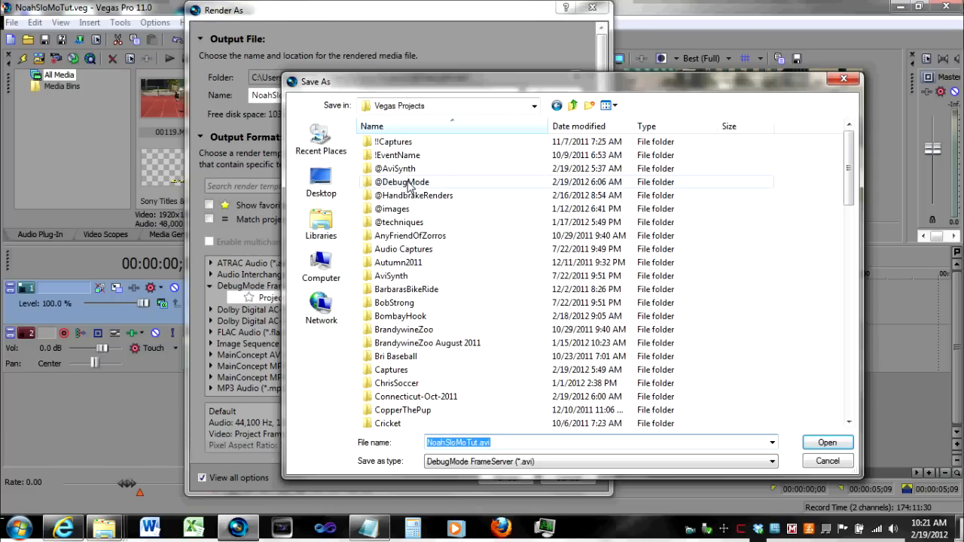
double_click(407, 182)
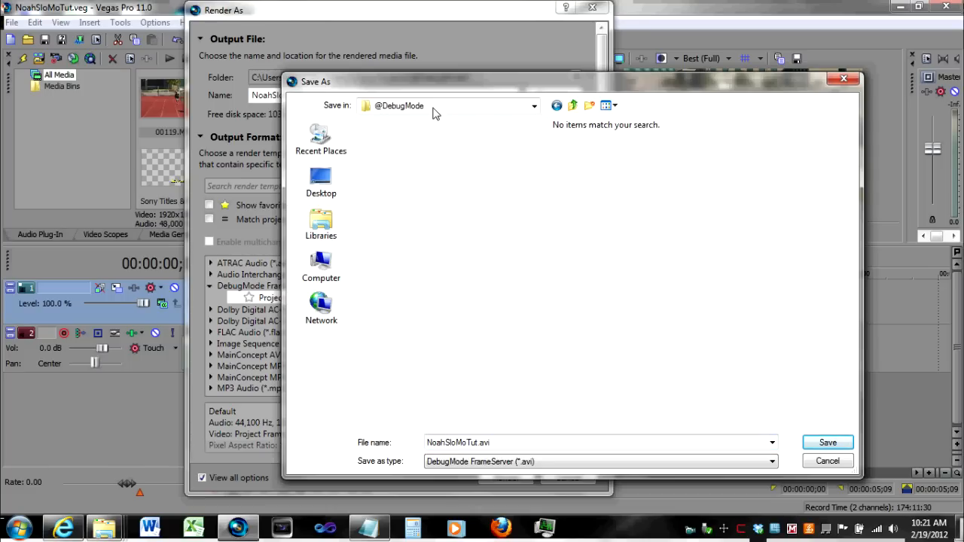
click(827, 442)
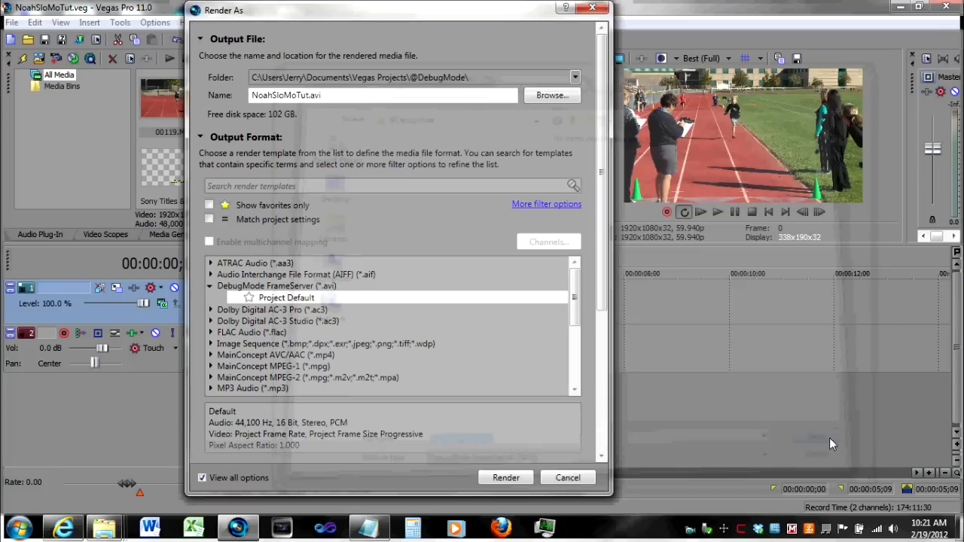
- Rename the output file as frameserve.avi
click(308, 95)
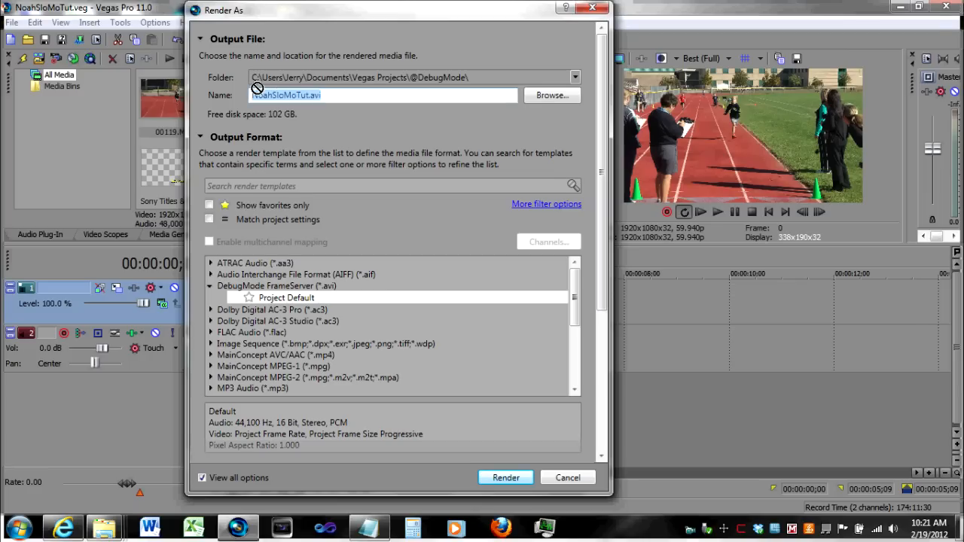
click(254, 95)
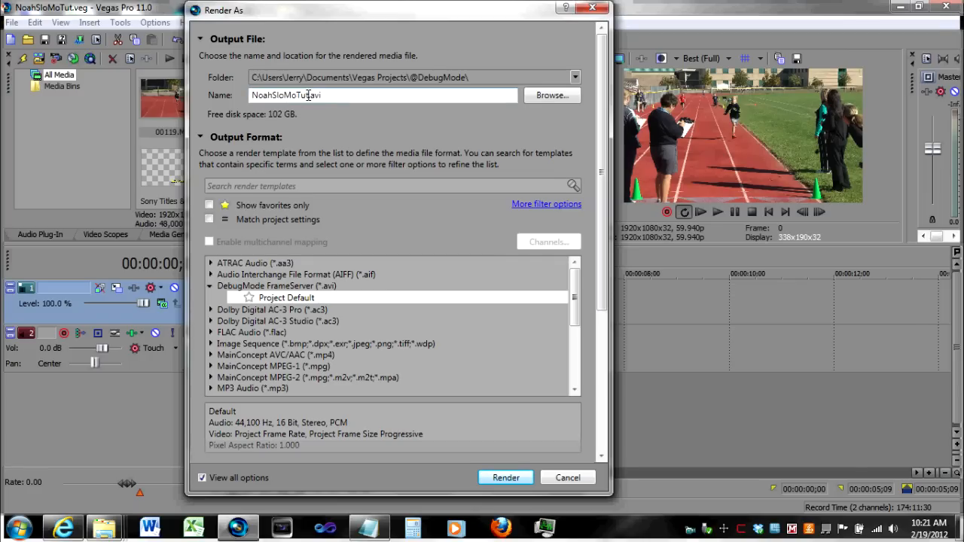
drag(310, 95, 241, 85)
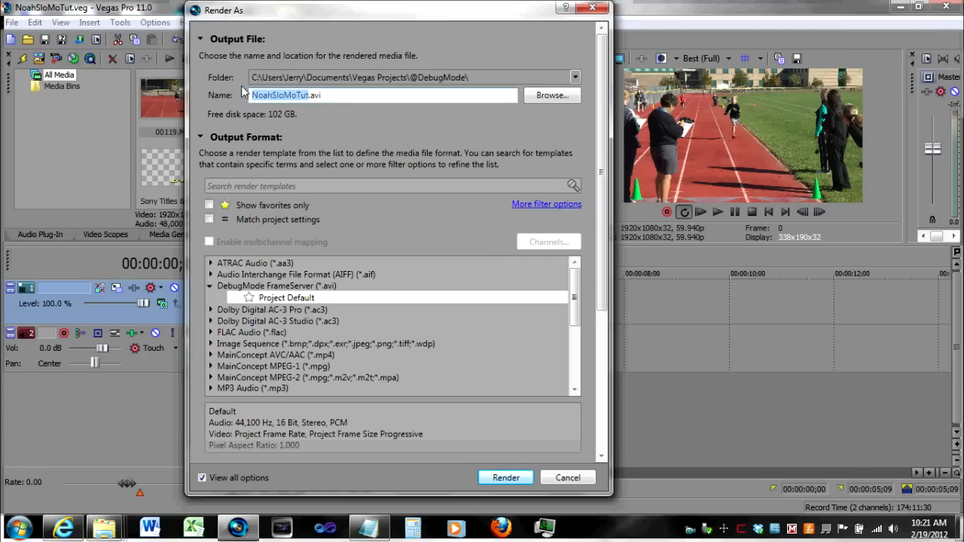
text(frameserve)
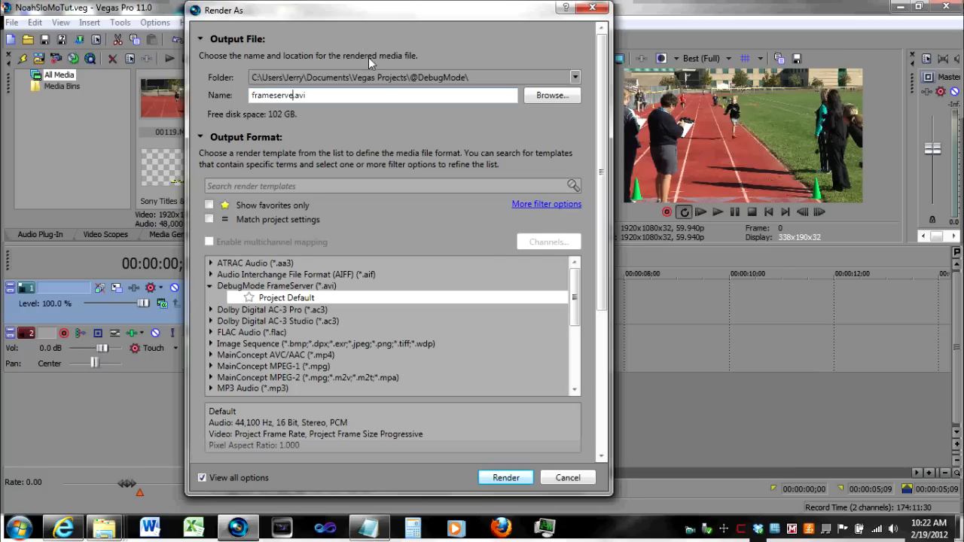
click(328, 95)
- Examine the AVISource file path in the Notepad script against the render output path
click(368, 531)
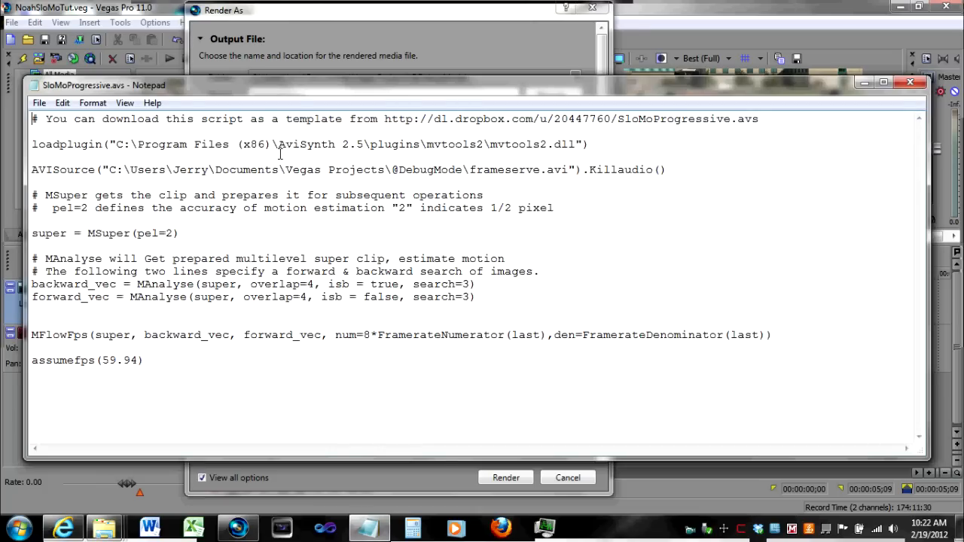
drag(302, 89, 363, 94)
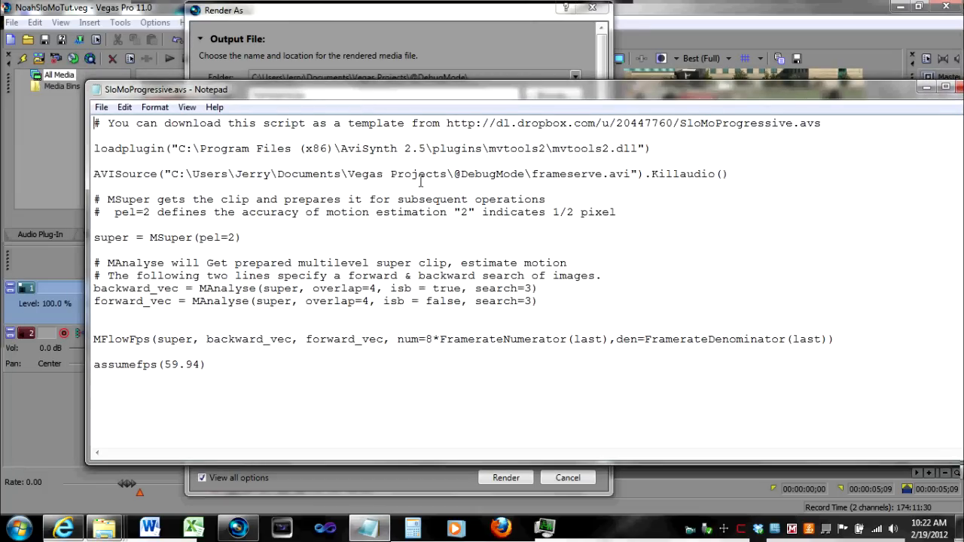
drag(172, 174, 602, 183)
drag(624, 173, 629, 174)
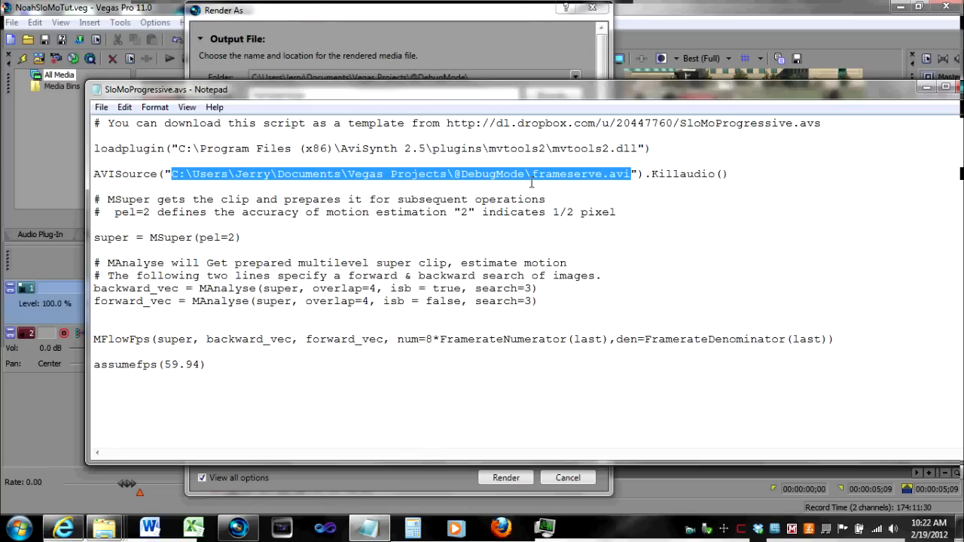
- Render the project and start frameserving with the YUY2 video output format
click(457, 47)
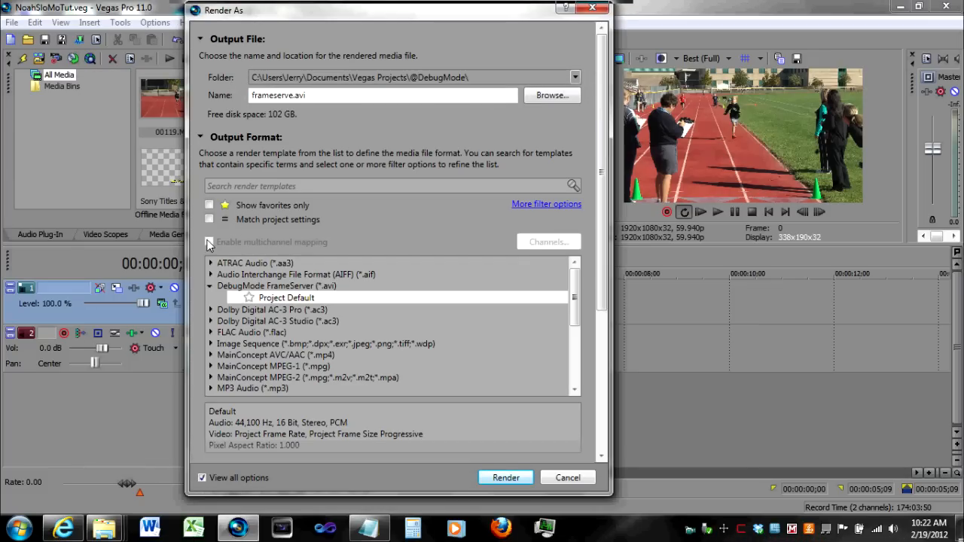
click(506, 477)
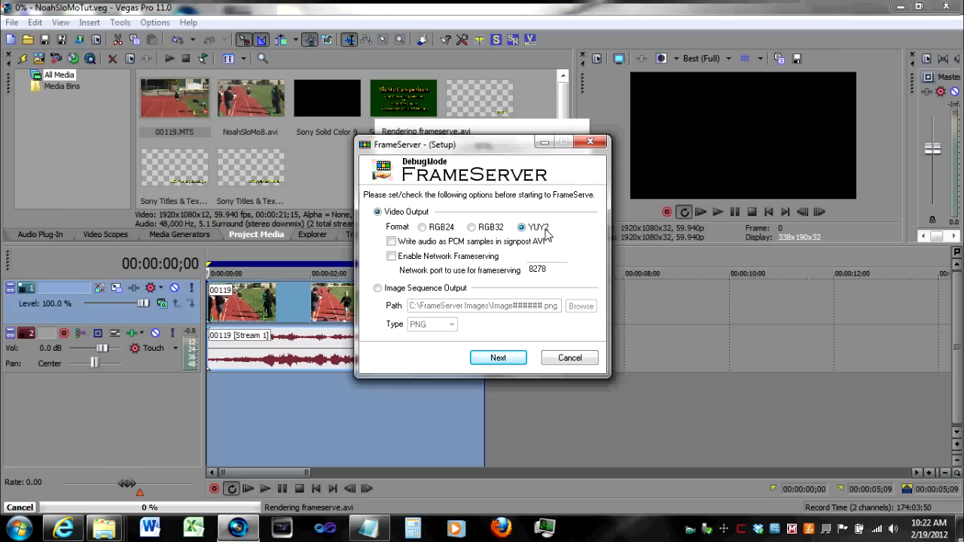
click(511, 357)
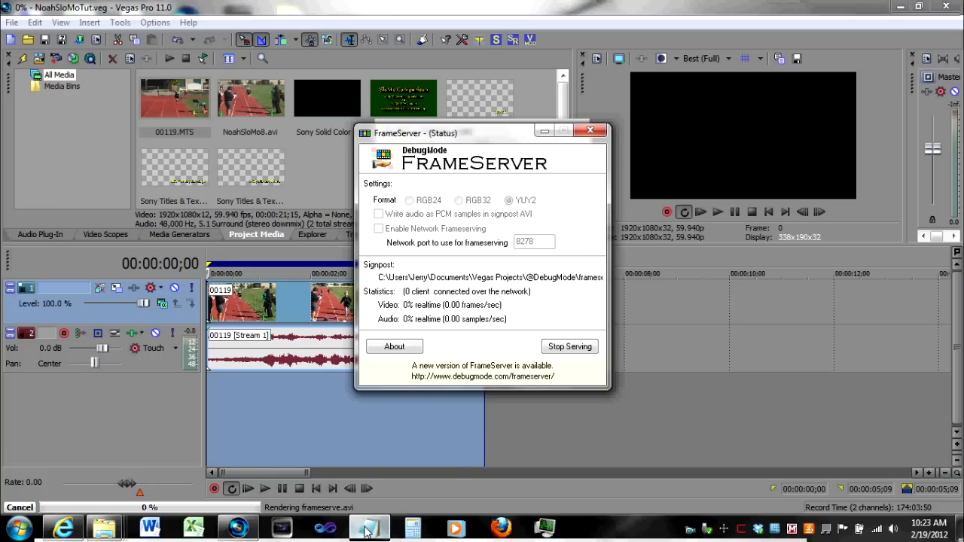
- Launch VirtualDub from the Start menu and open its Open video file dialog
mouse_move(366, 530)
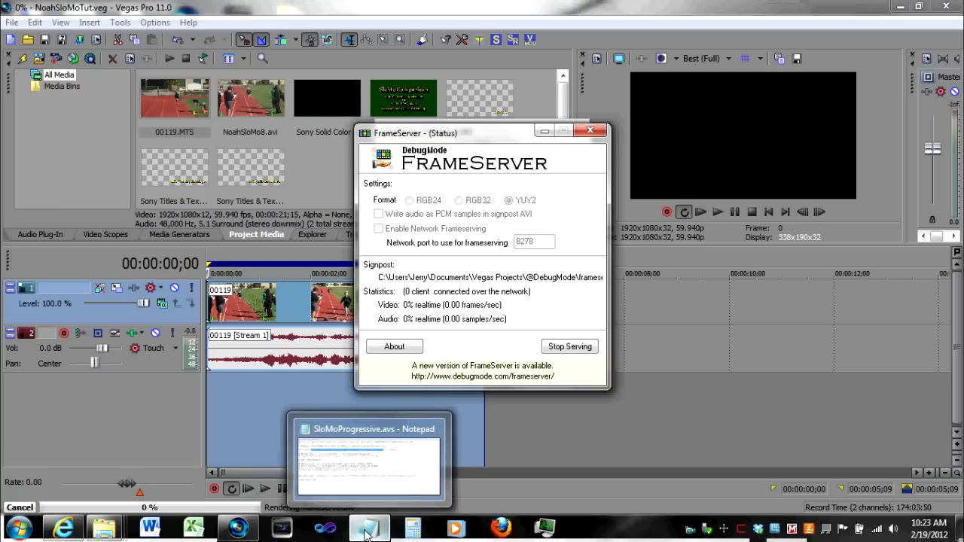
click(20, 531)
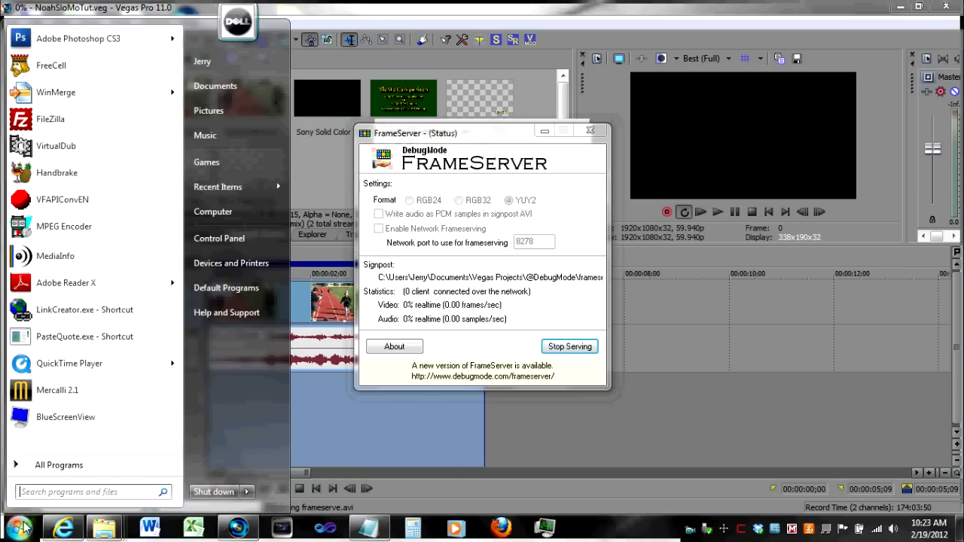
click(36, 145)
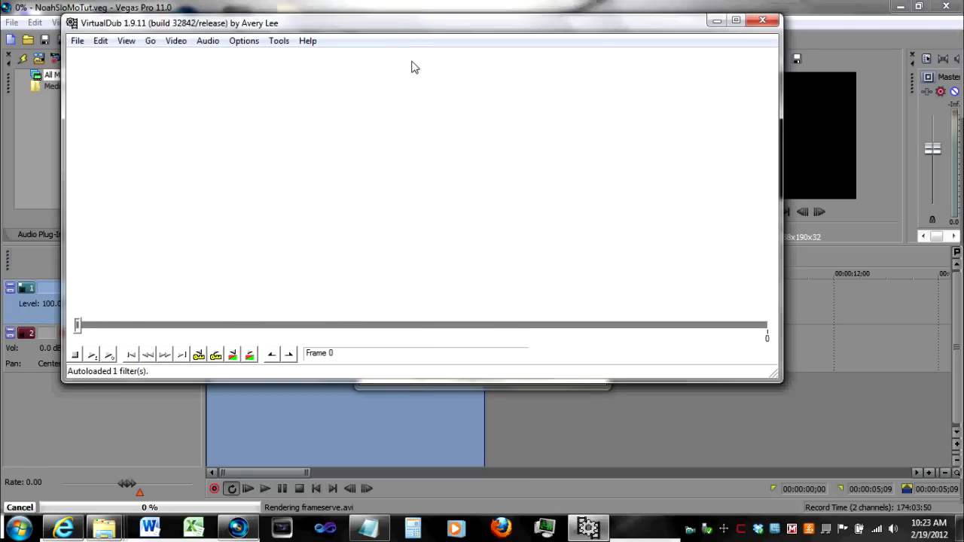
drag(414, 30, 444, 36)
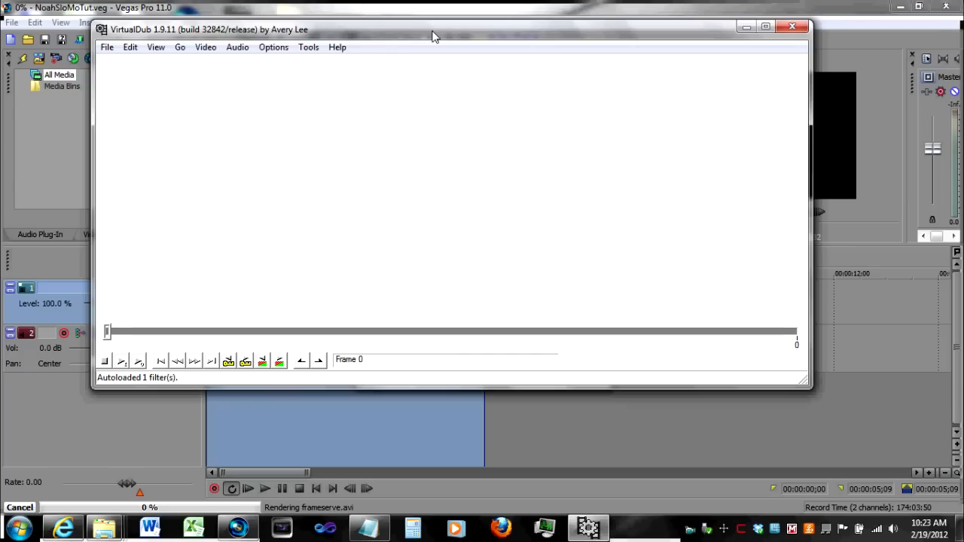
click(107, 47)
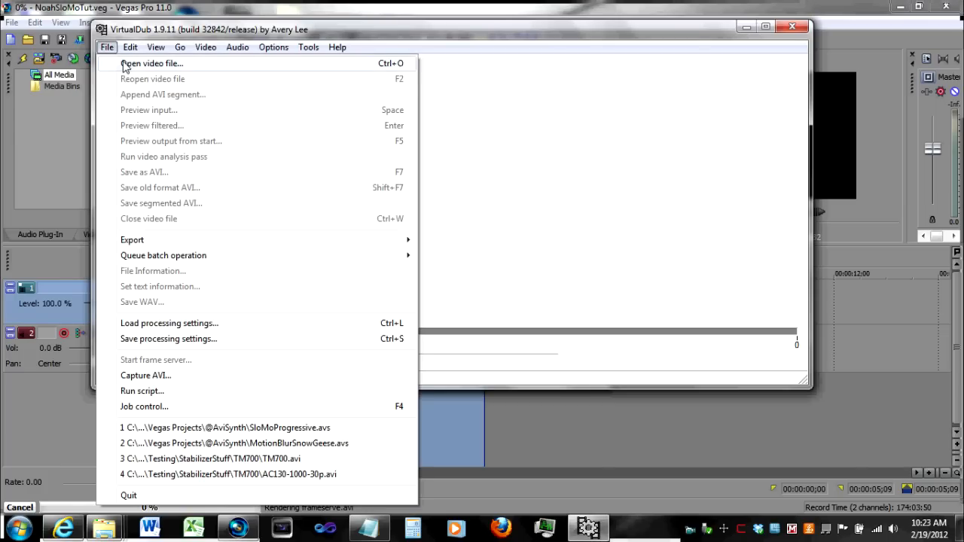
click(126, 67)
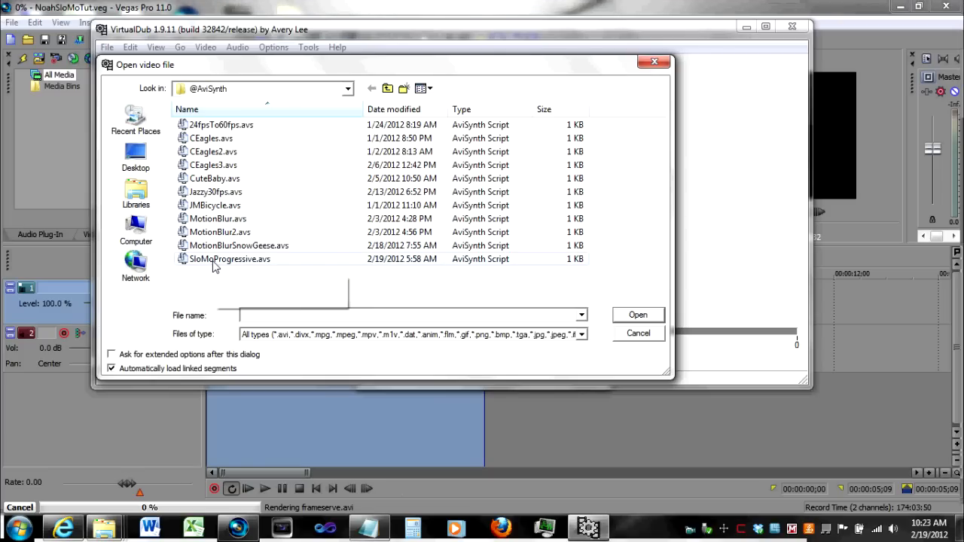
- Review the AVISource file path in the Notepad script, then minimize Notepad
mouse_move(379, 535)
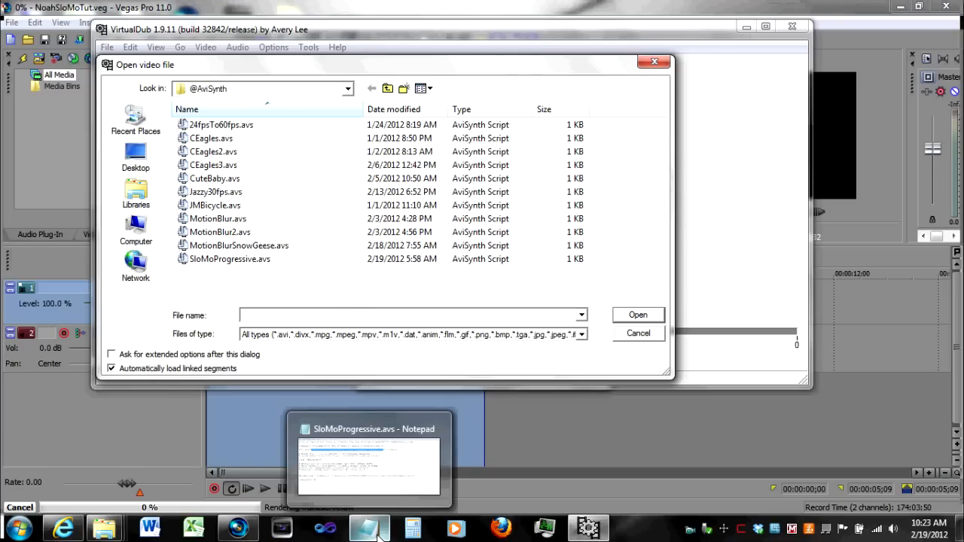
click(379, 534)
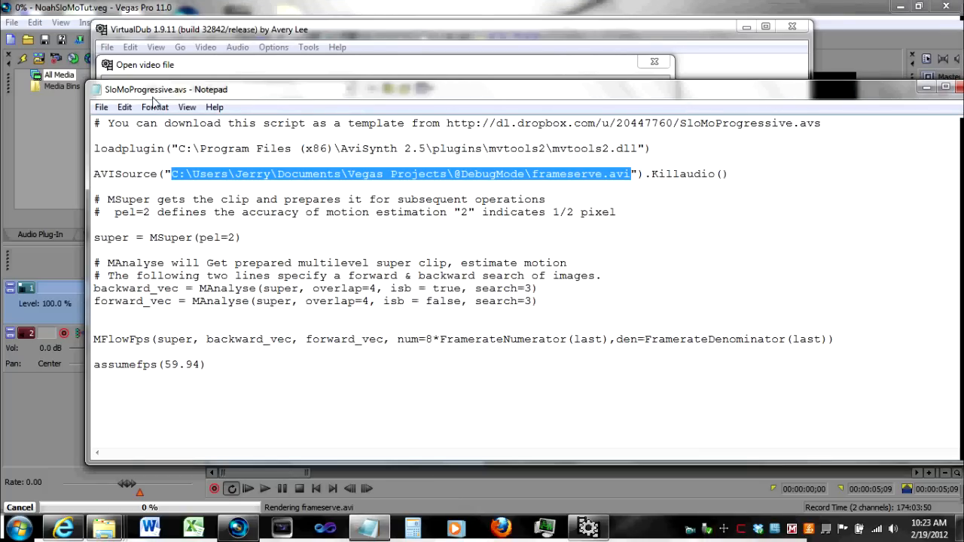
click(926, 88)
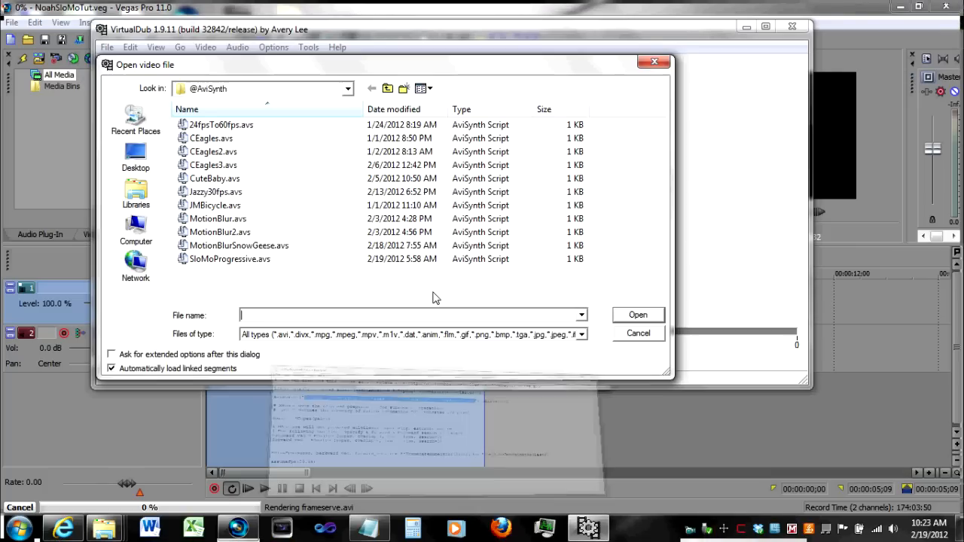
- Open the SloMoProgressive.avs script in VirtualDub
click(226, 261)
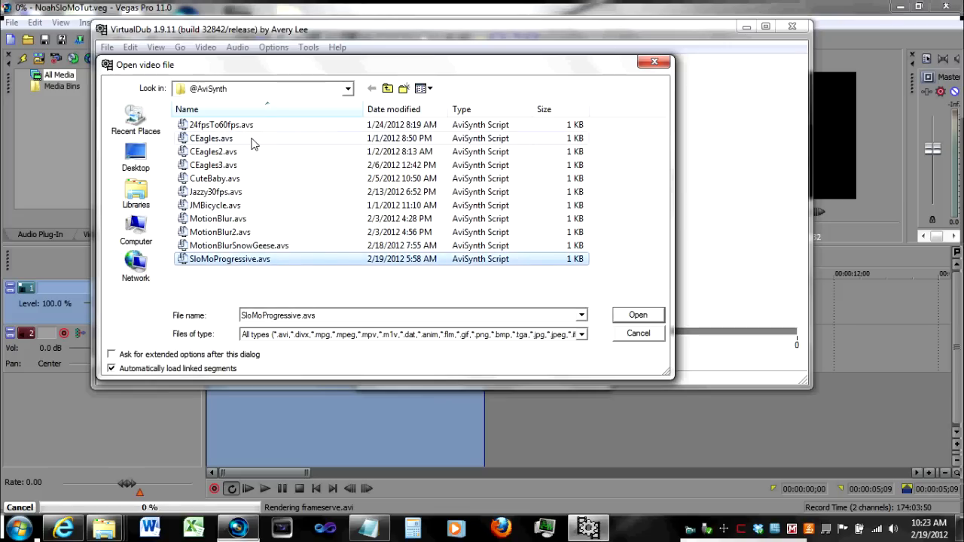
click(638, 317)
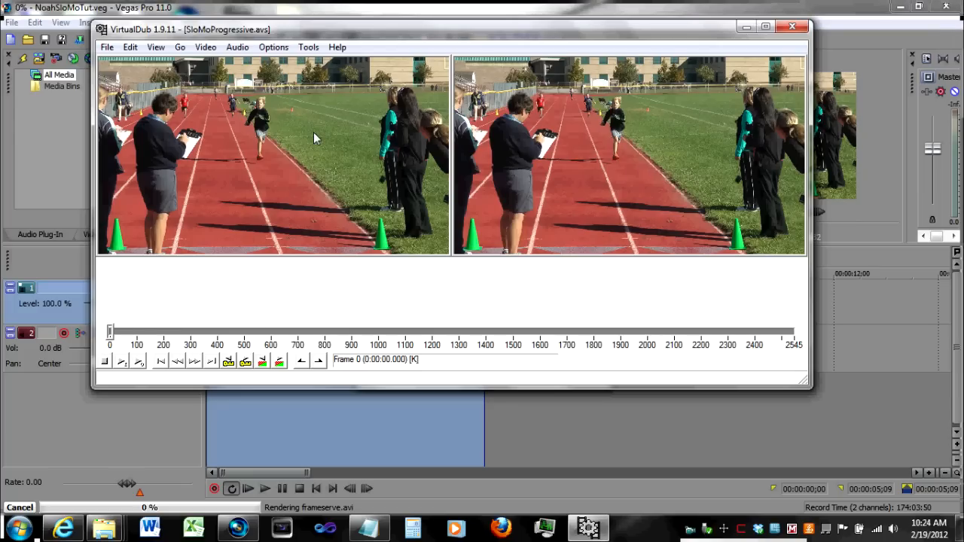
click(158, 48)
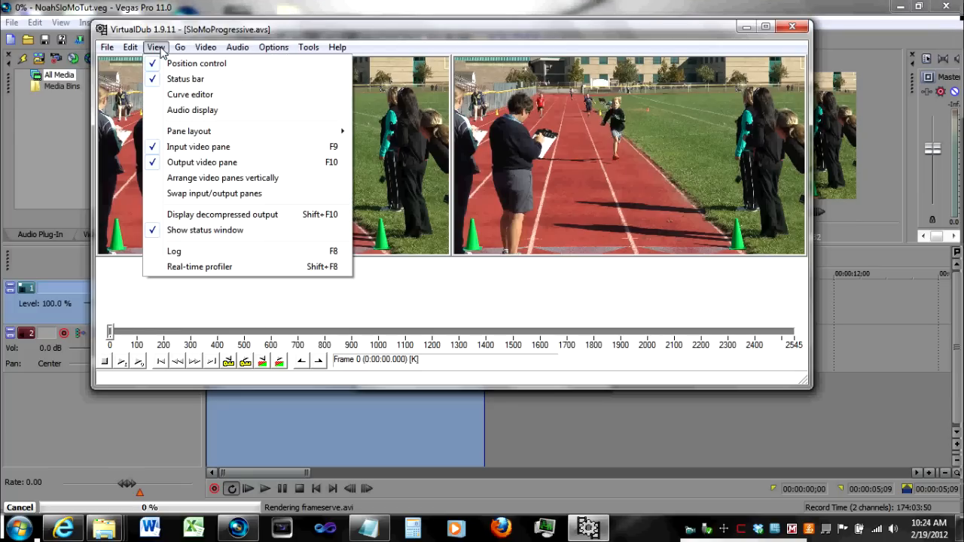
mouse_move(172, 134)
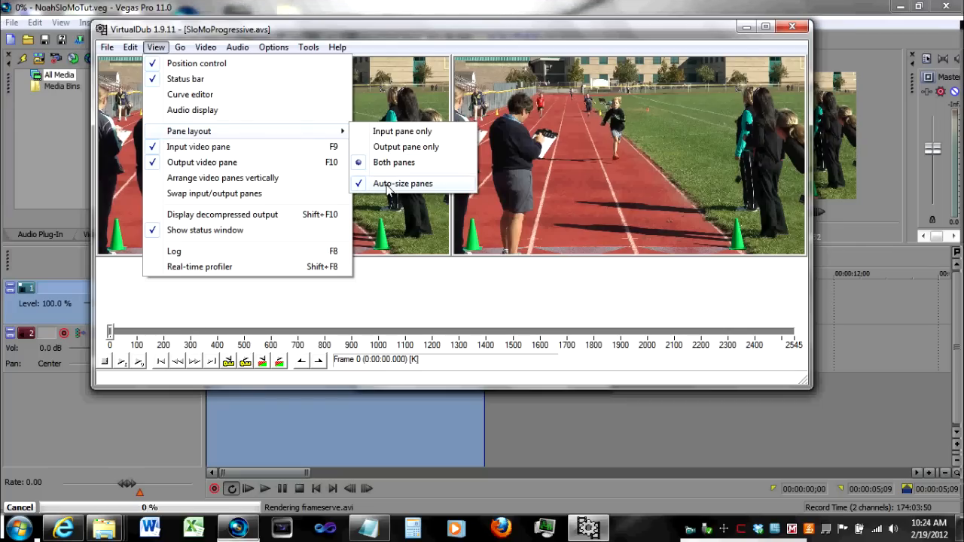
click(352, 32)
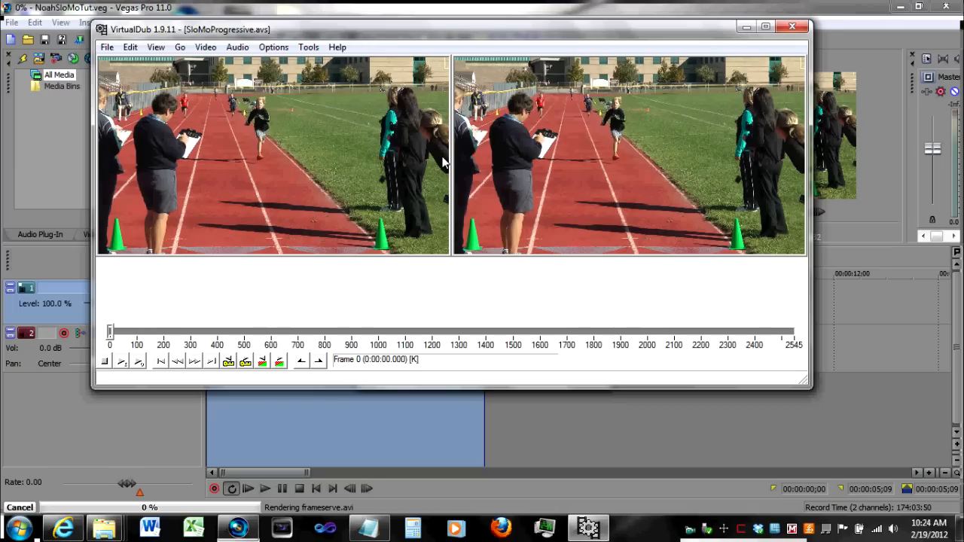
- Set the video compression to Lagarith Lossless Codec
click(205, 47)
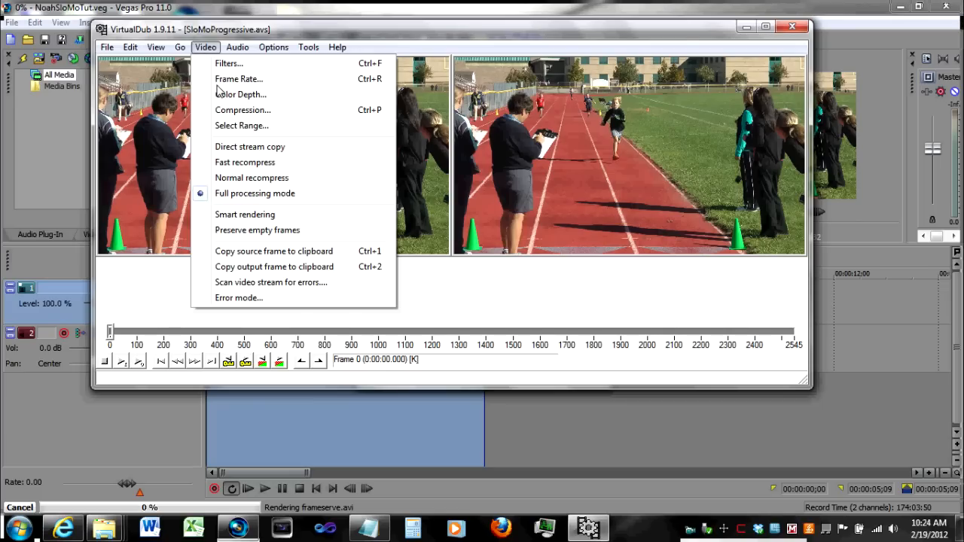
click(230, 110)
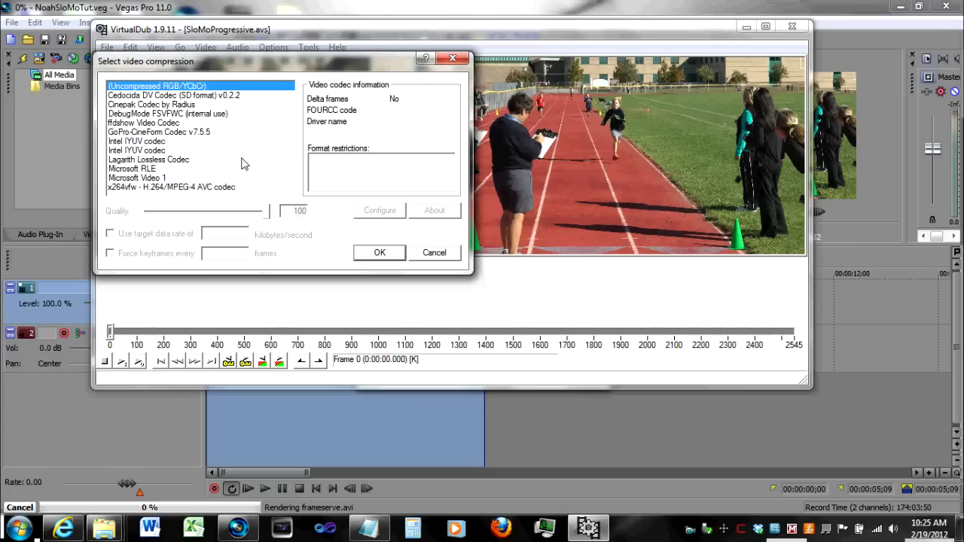
click(164, 160)
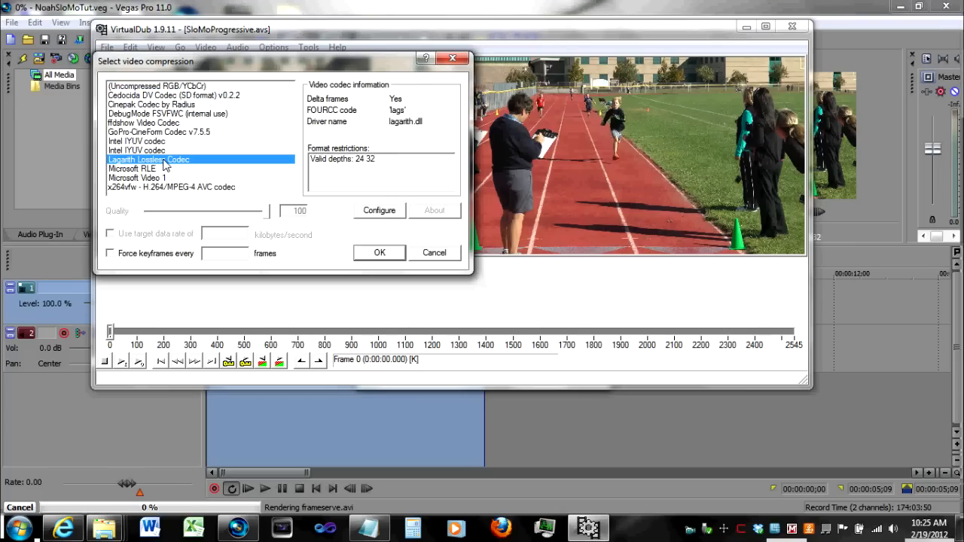
click(378, 252)
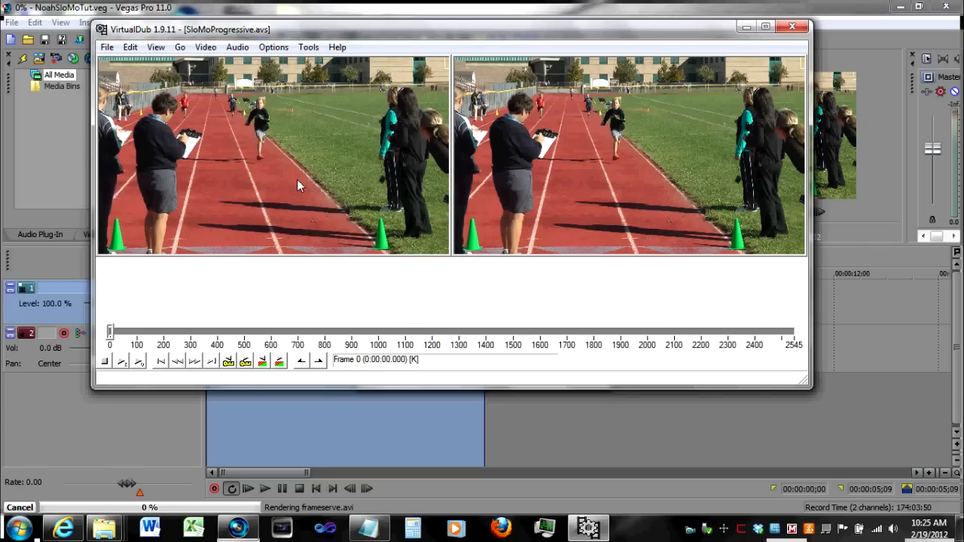
- Save the output as SloMoProgressive.avi in the Connecticut-Oct-2011 > Captures > NoaMileRun folder
click(107, 48)
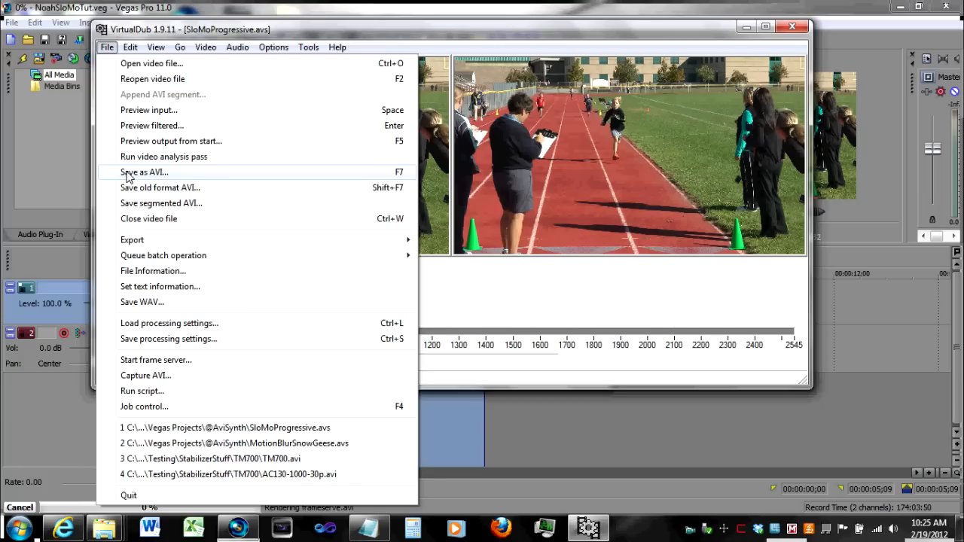
click(128, 173)
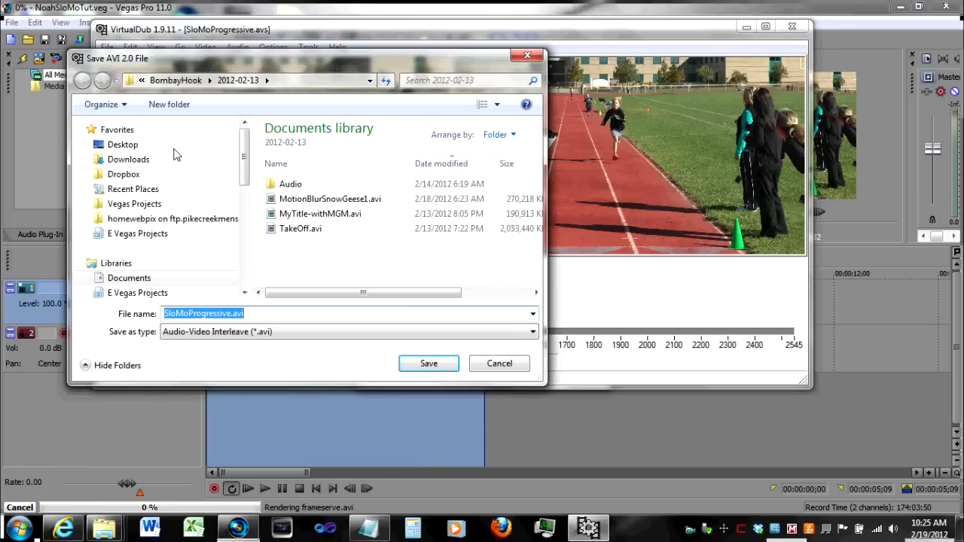
click(366, 79)
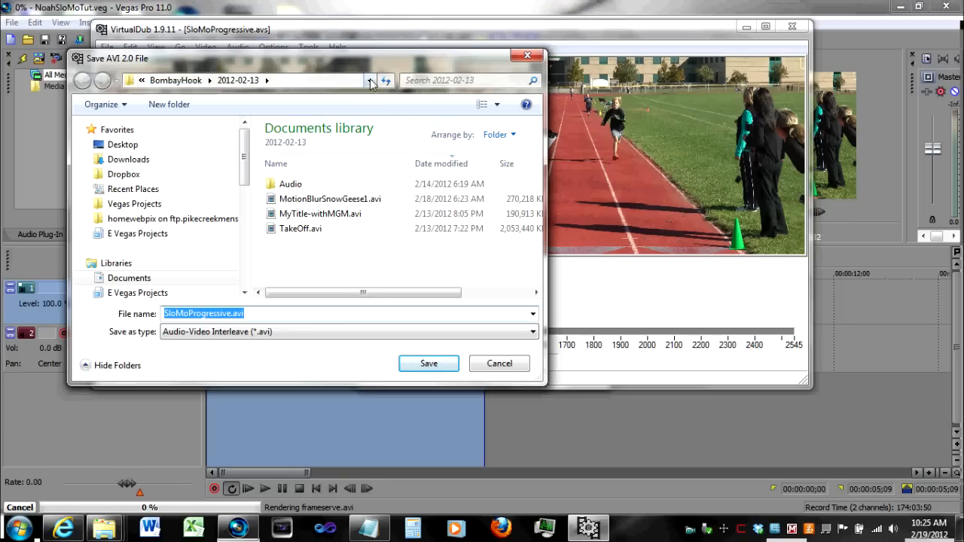
click(370, 81)
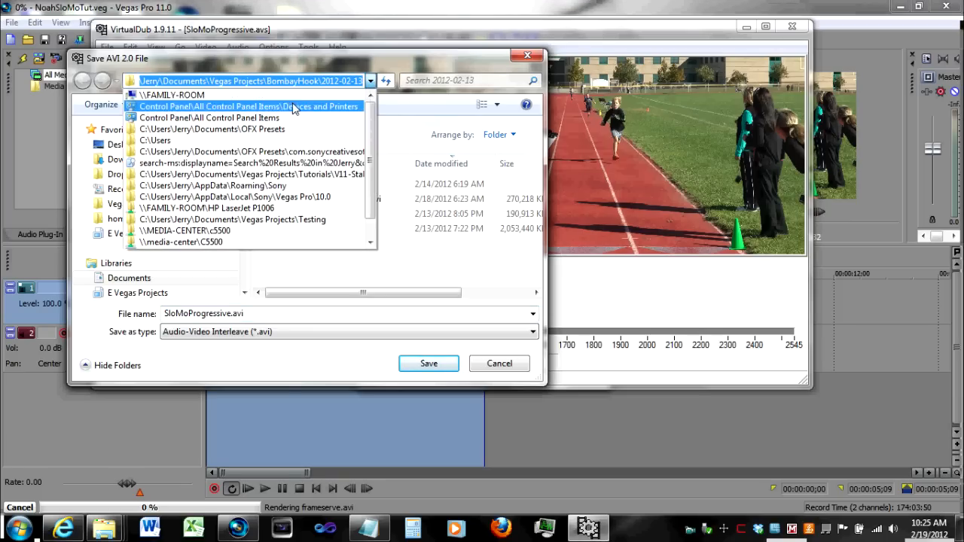
click(151, 41)
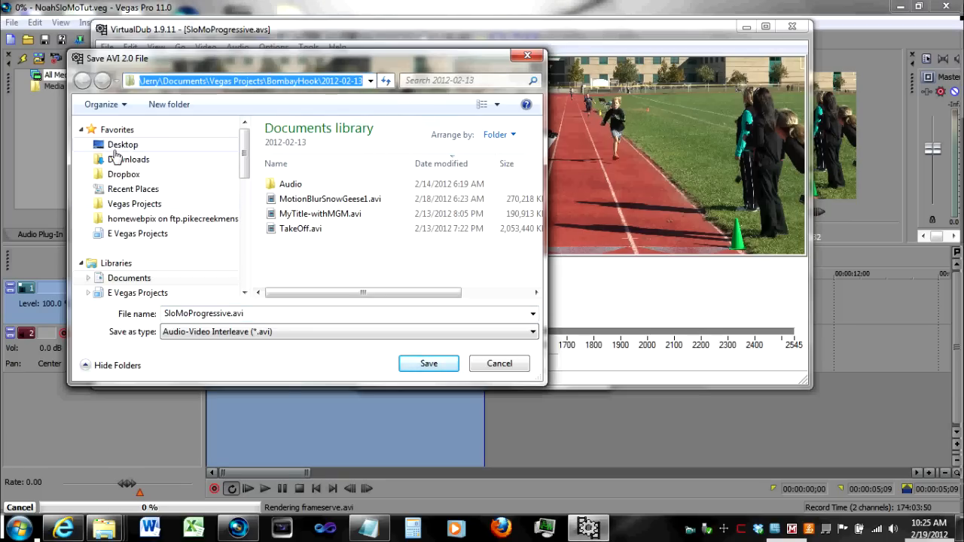
click(113, 190)
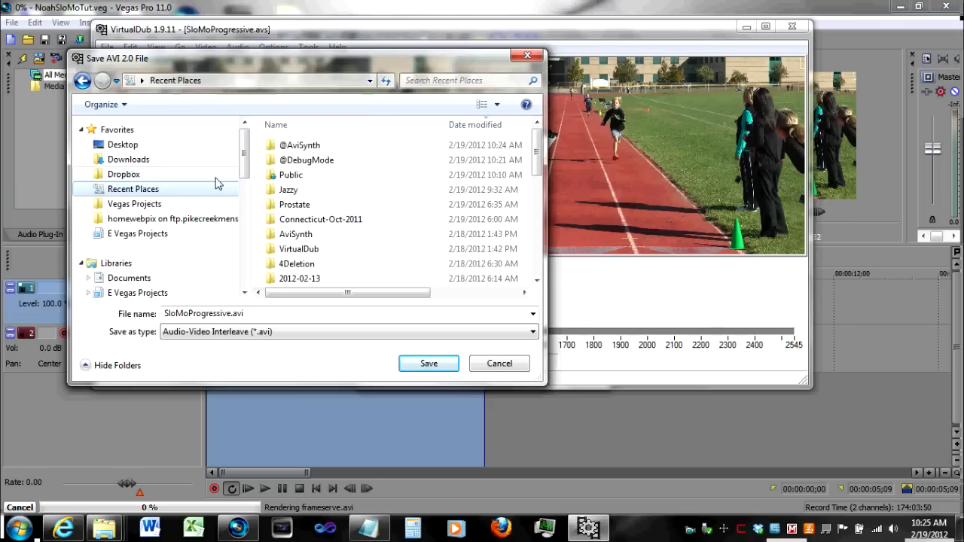
double_click(331, 220)
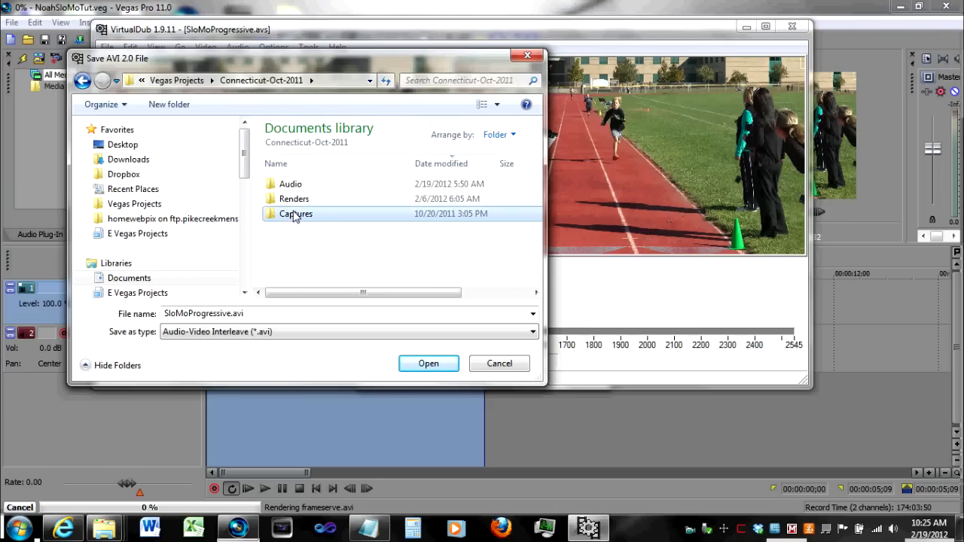
double_click(295, 215)
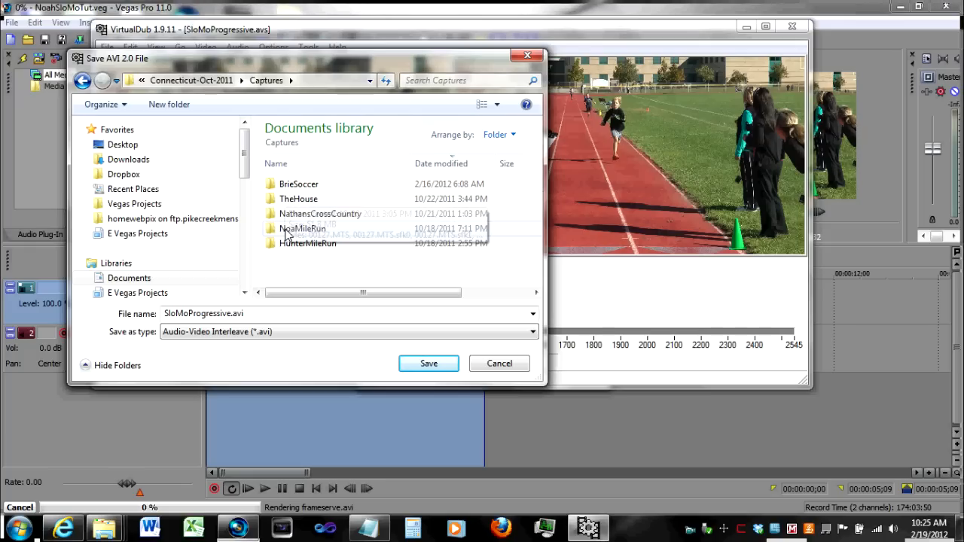
double_click(290, 229)
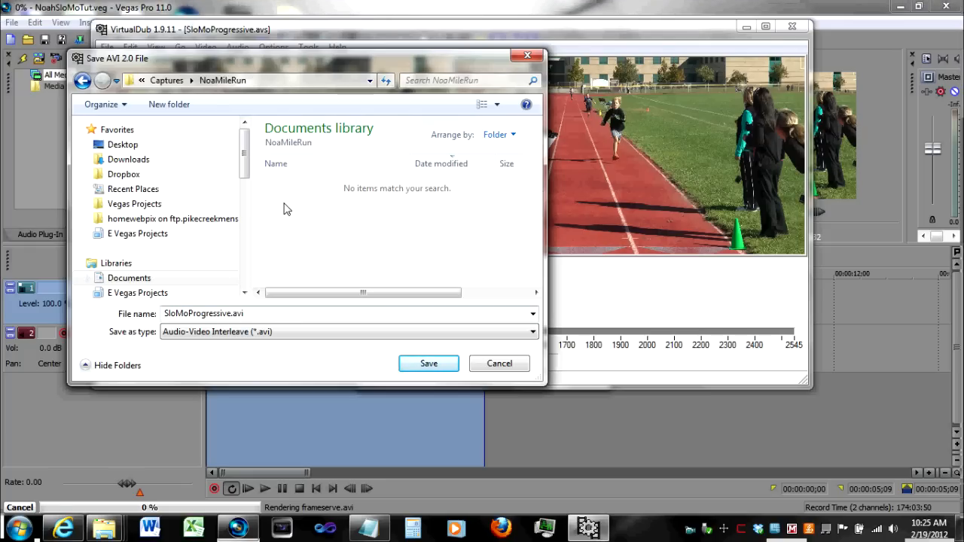
click(428, 364)
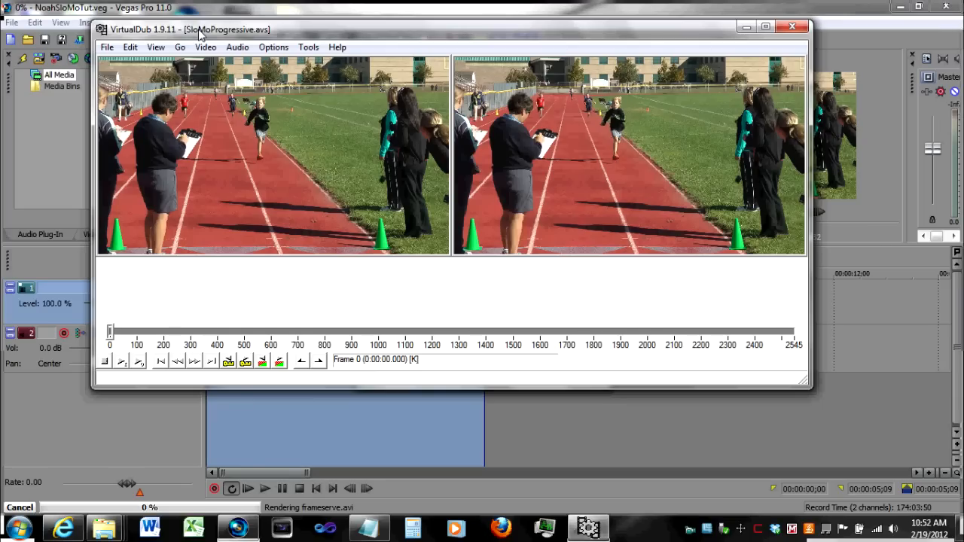
- Quit VirtualDub and stop serving in the FrameServer status window
click(109, 48)
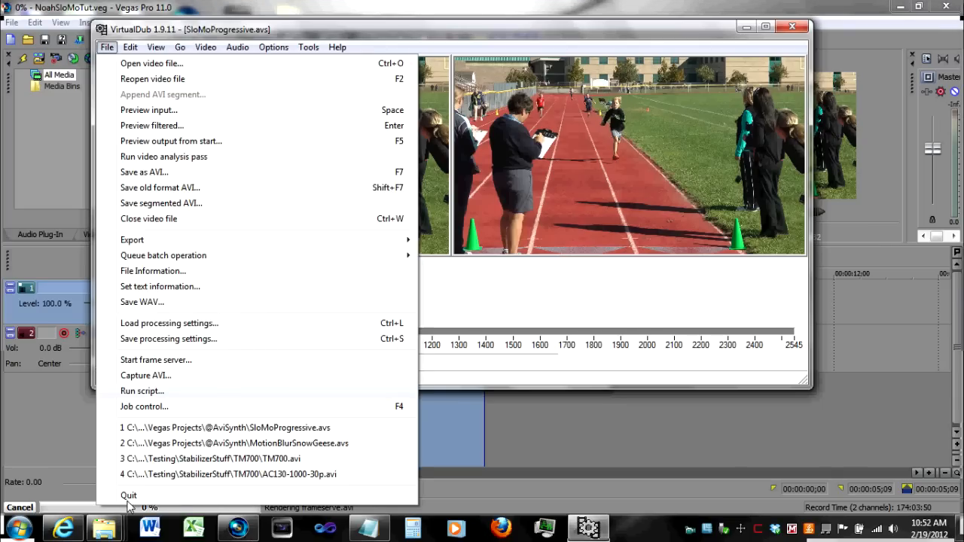
click(128, 496)
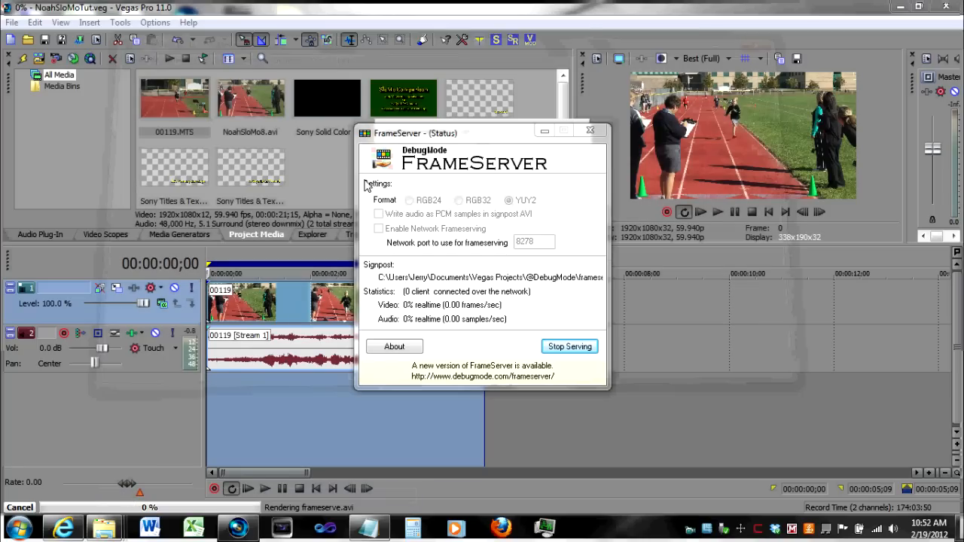
click(464, 10)
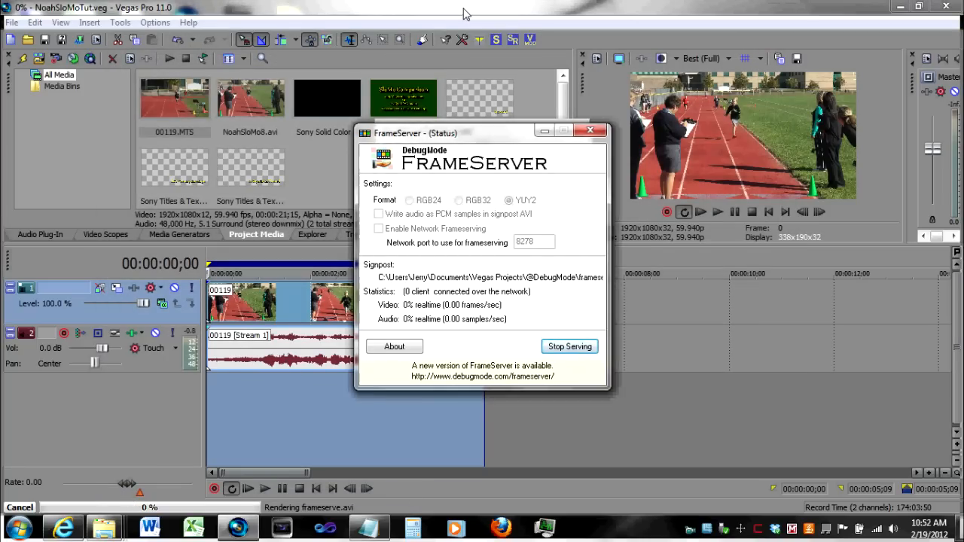
click(569, 347)
click(557, 214)
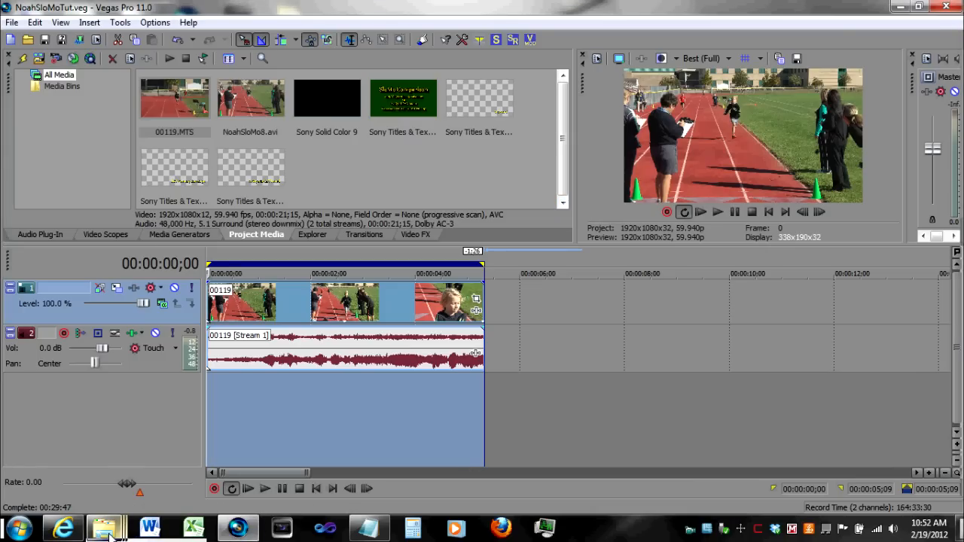
- Open the NoaMileRun folder in Windows Explorer
mouse_move(110, 530)
mouse_move(216, 463)
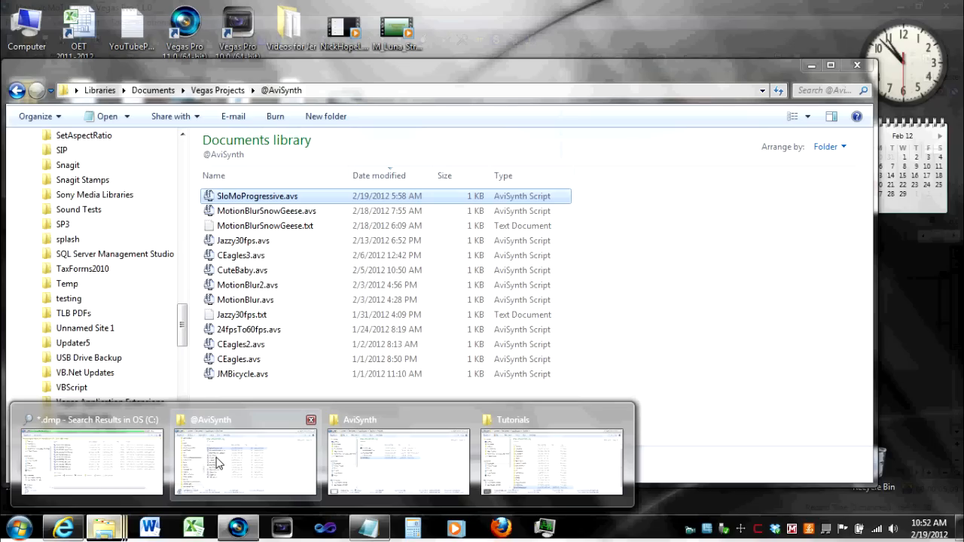
mouse_move(138, 475)
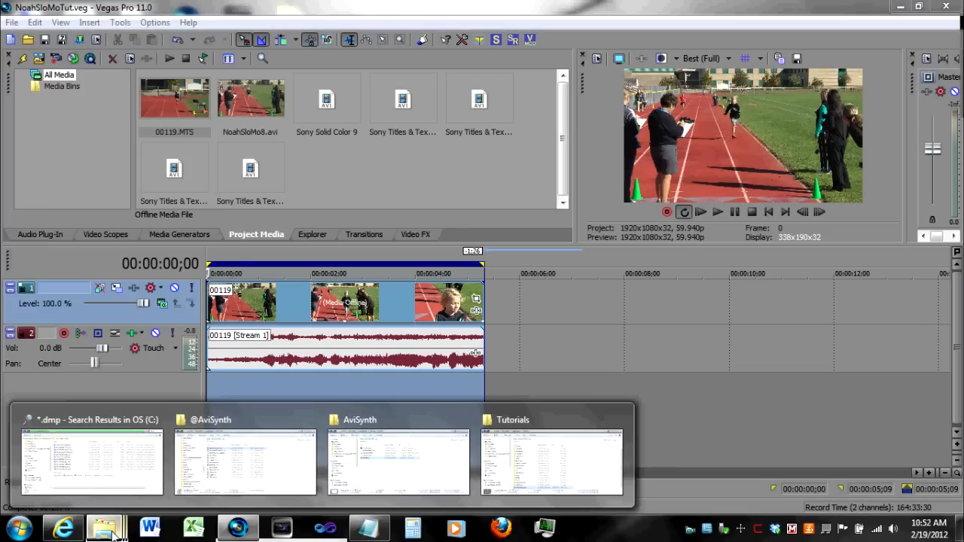
right_click(111, 532)
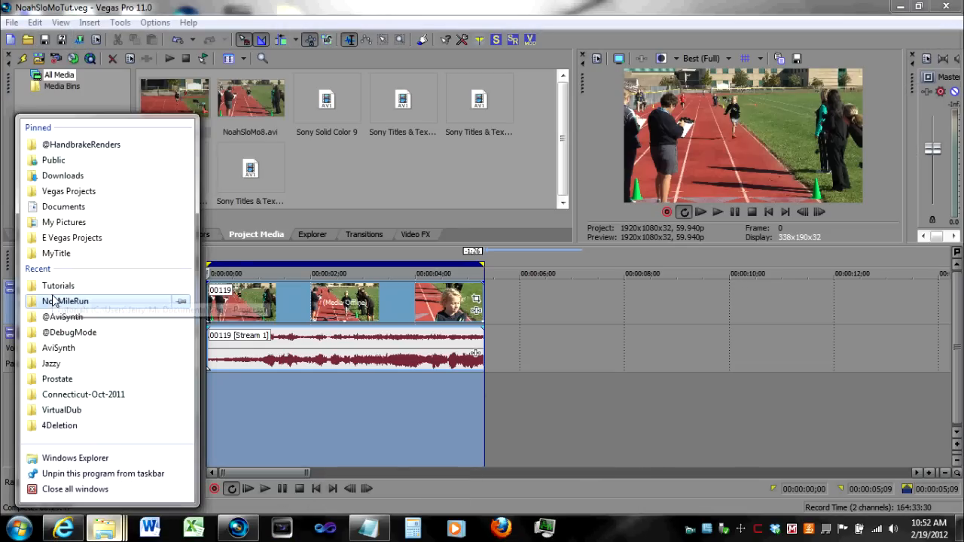
click(54, 301)
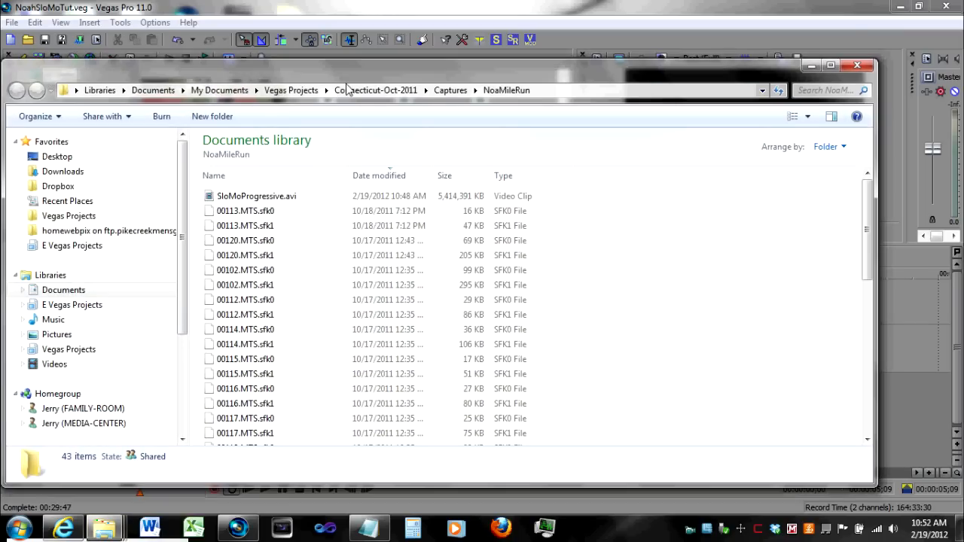
- Add SloMoProgressive.avi from the folder onto the Vegas video track
drag(431, 74, 642, 121)
drag(561, 118, 379, 116)
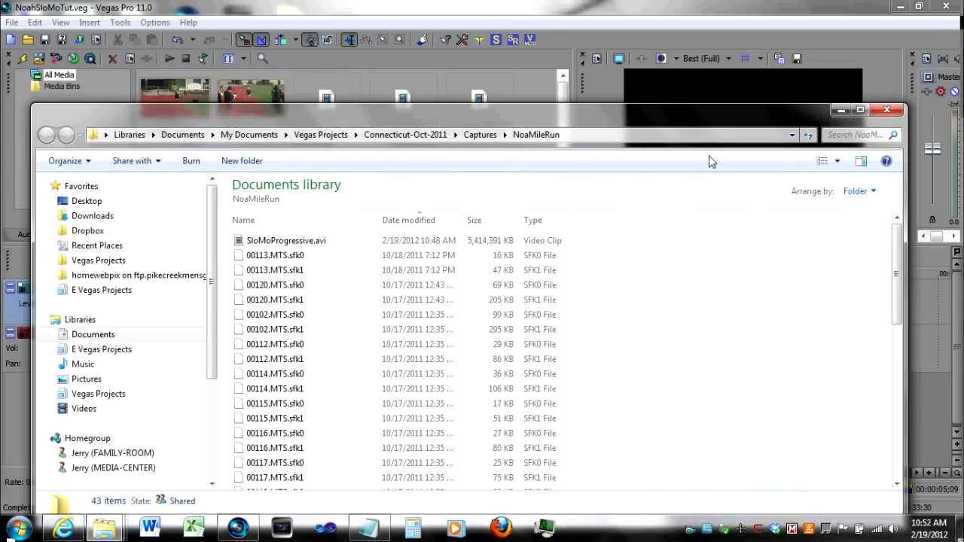
drag(656, 105, 561, 66)
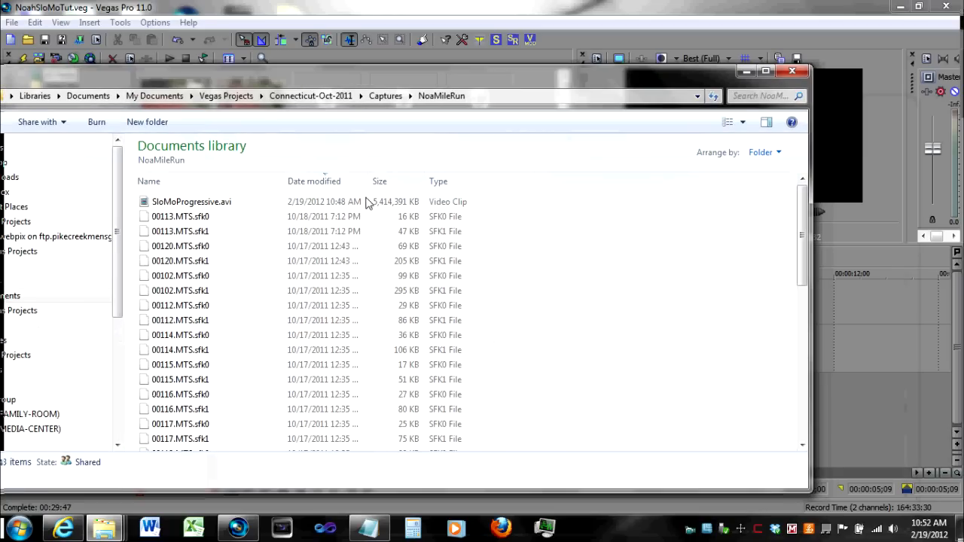
click(191, 208)
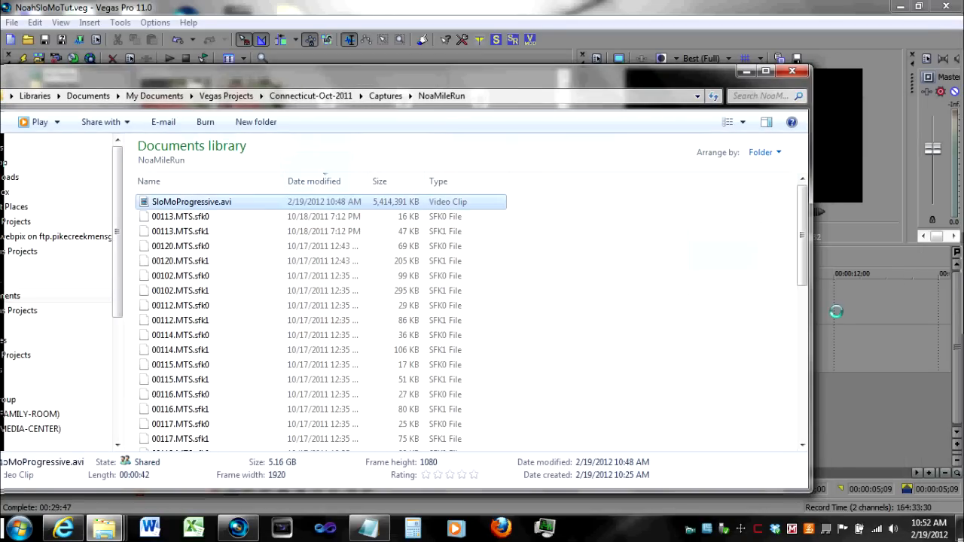
mouse_move(850, 311)
mouse_down()
mouse_move(379, 204)
mouse_move(780, 337)
mouse_move(838, 315)
mouse_up()
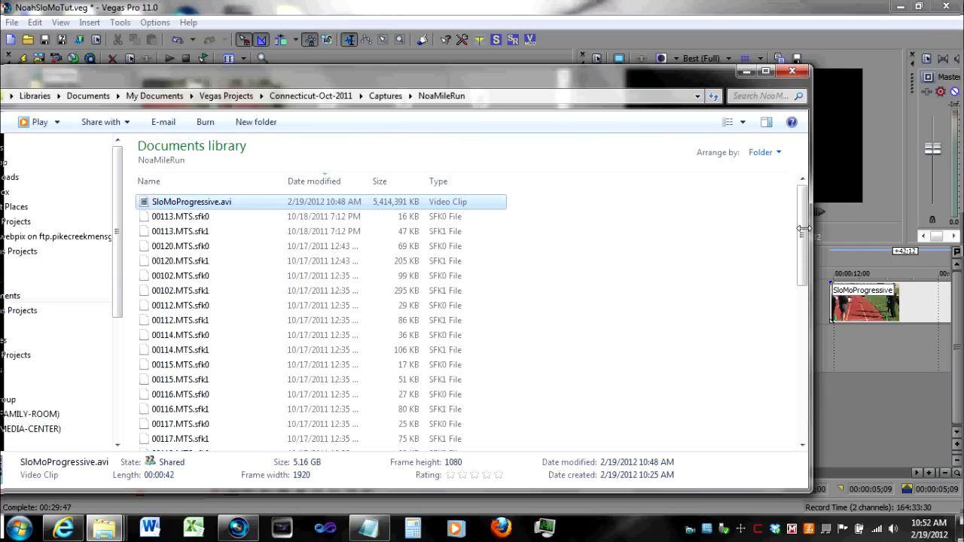
click(746, 72)
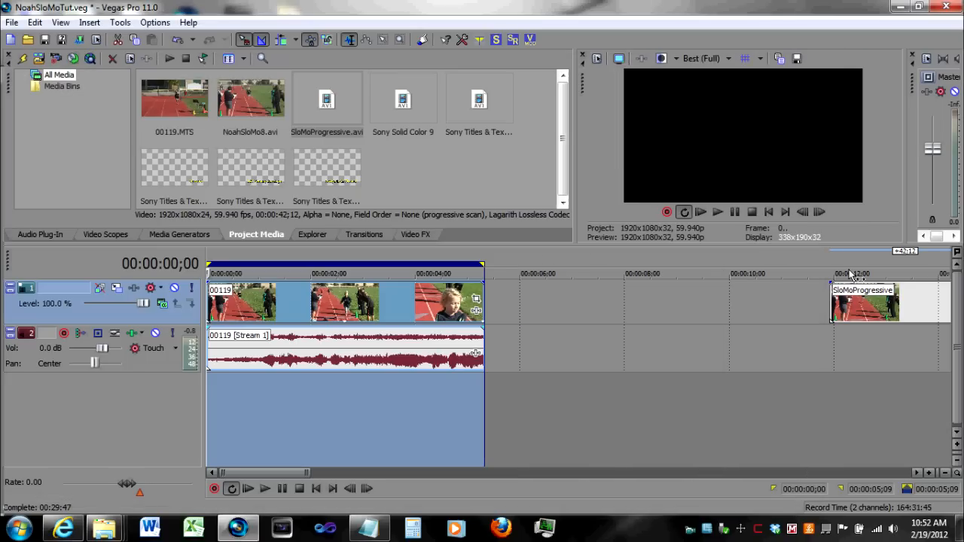
- Move the SloMoProgressive clip so it starts right after the 00119 clip
drag(858, 308, 516, 319)
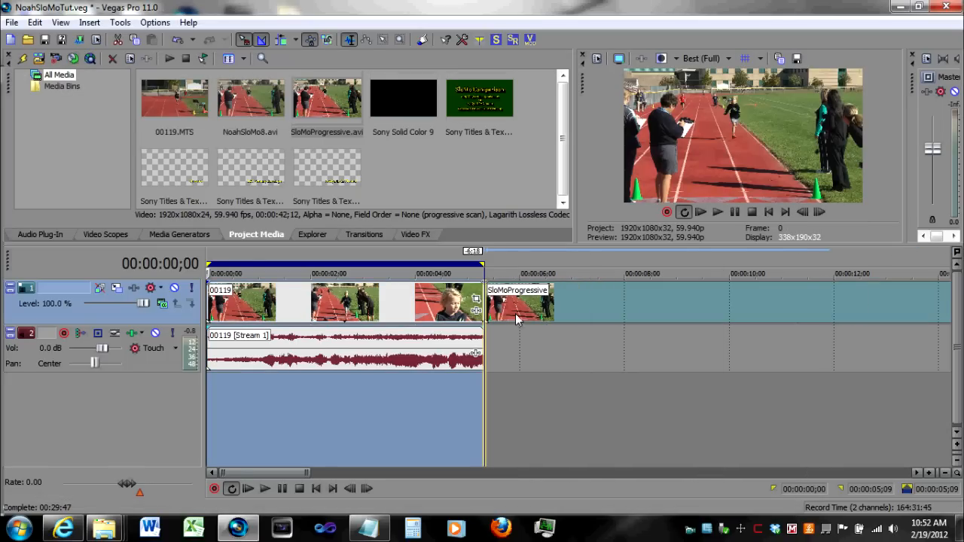
click(947, 474)
click(949, 473)
click(949, 473)
click(949, 474)
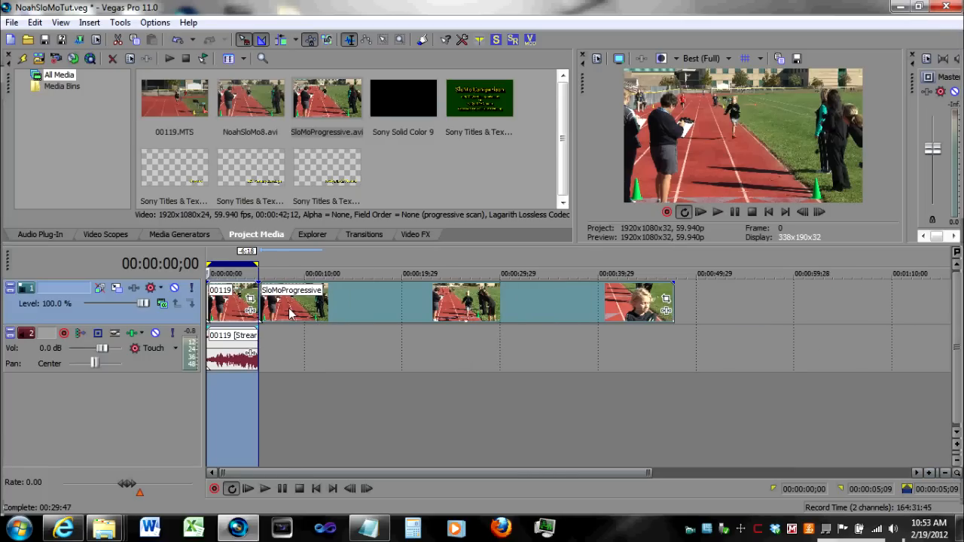
- Play back the slow-motion clip in an enlarged Video Preview window
click(289, 311)
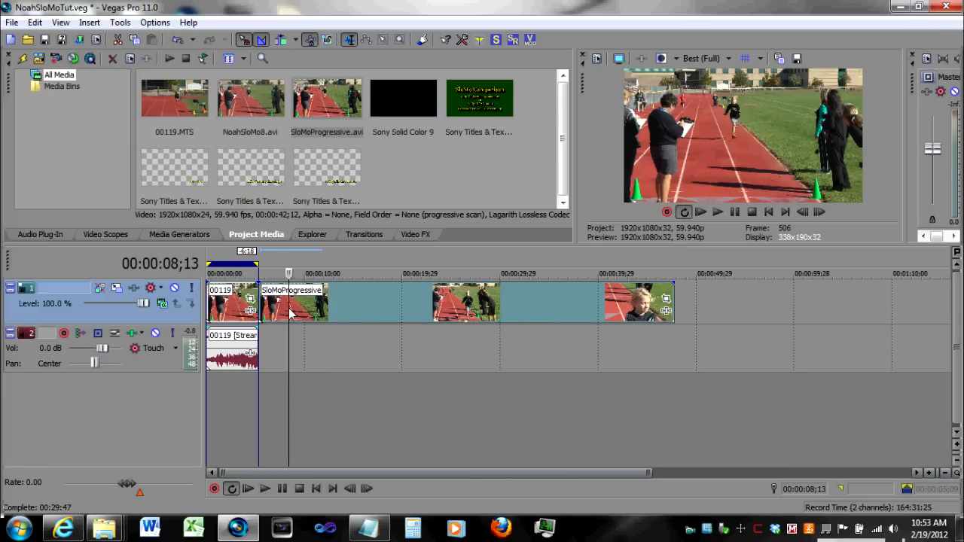
click(715, 213)
drag(583, 85, 385, 26)
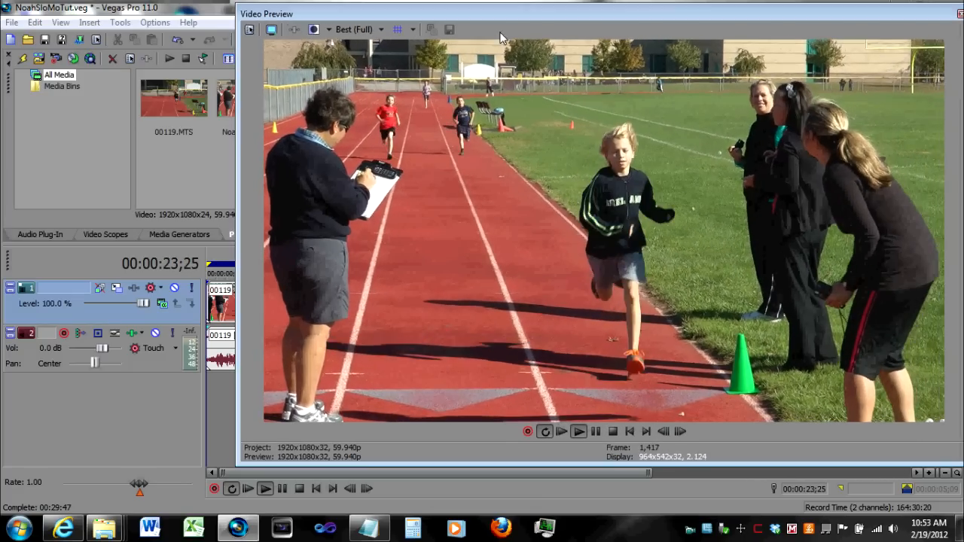
double_click(451, 10)
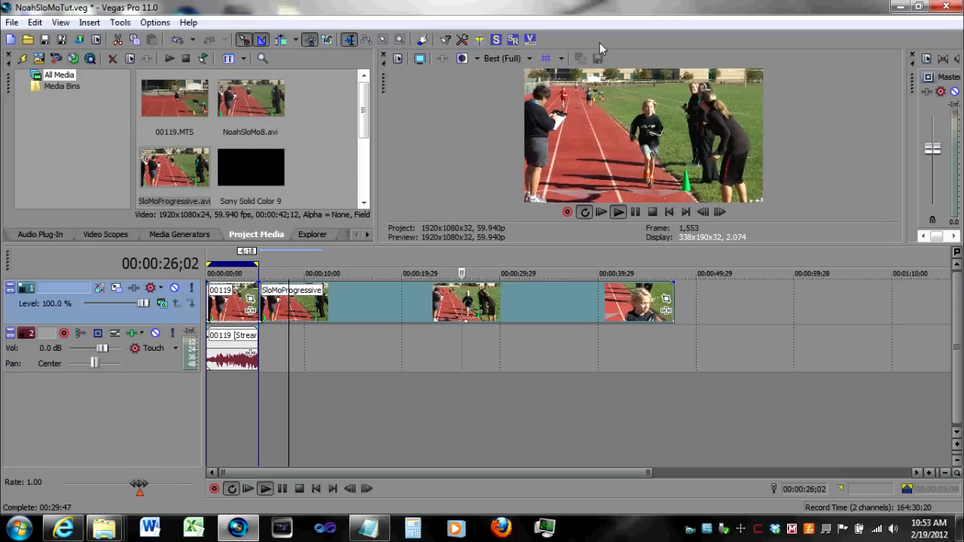